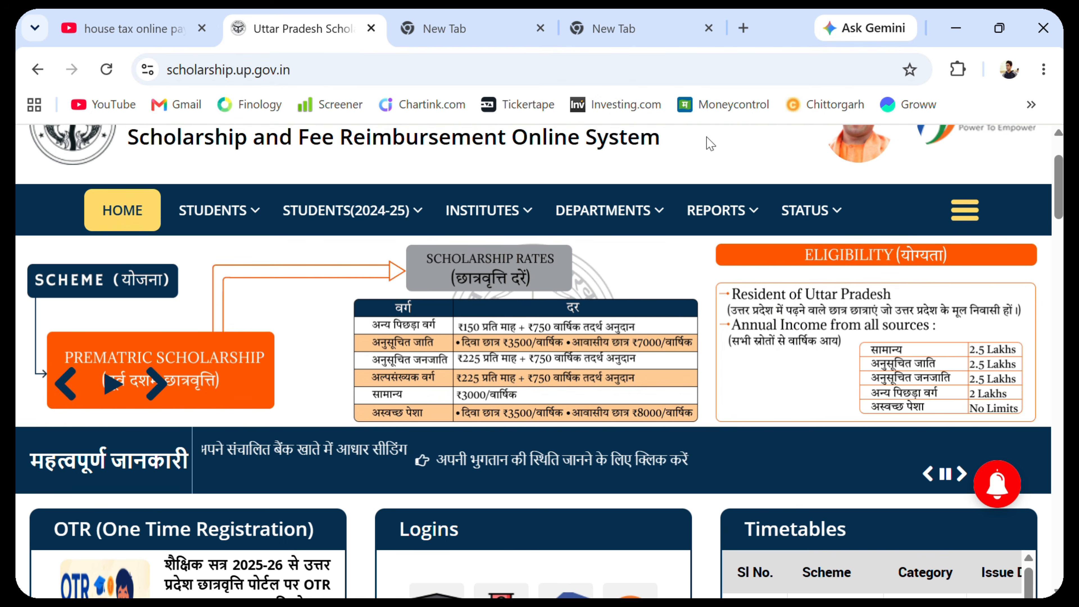
Search Google for "e district up" in a blank tab and open the eDistrict UP government website.
click(691, 29)
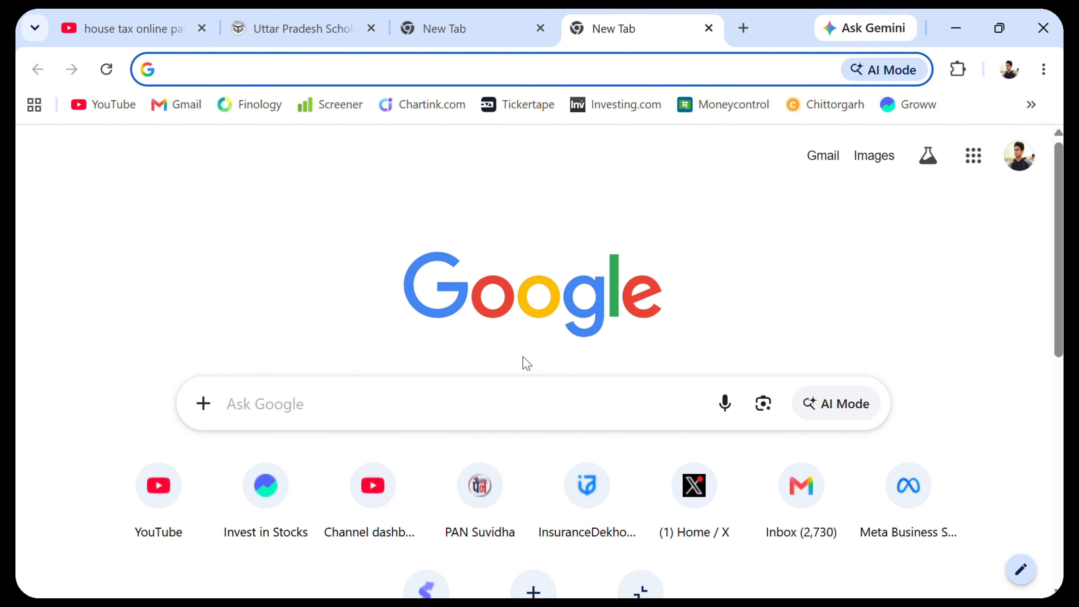
click(407, 410)
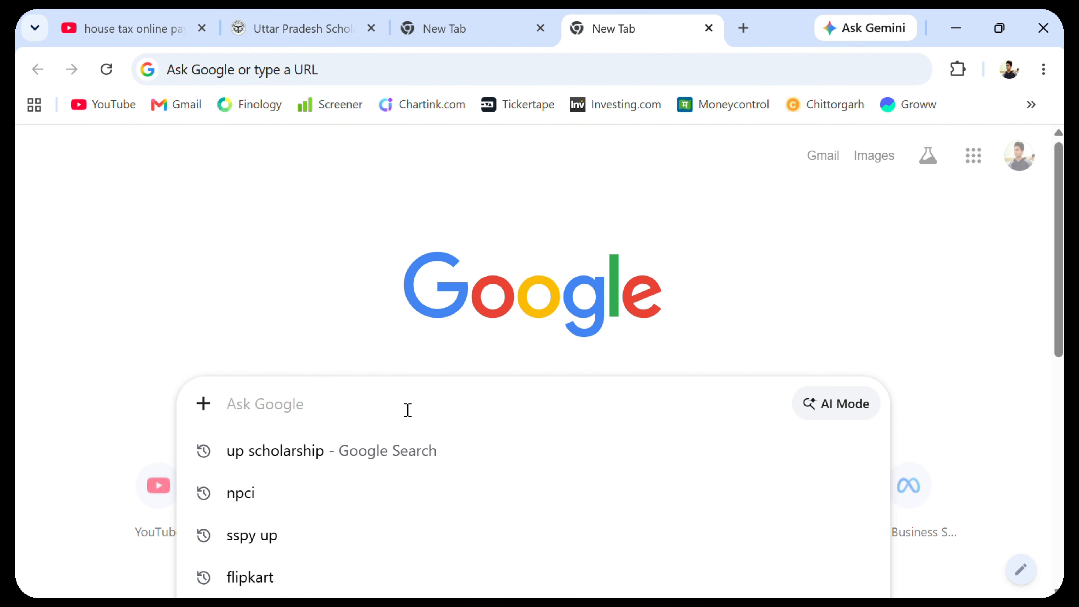
text(e d)
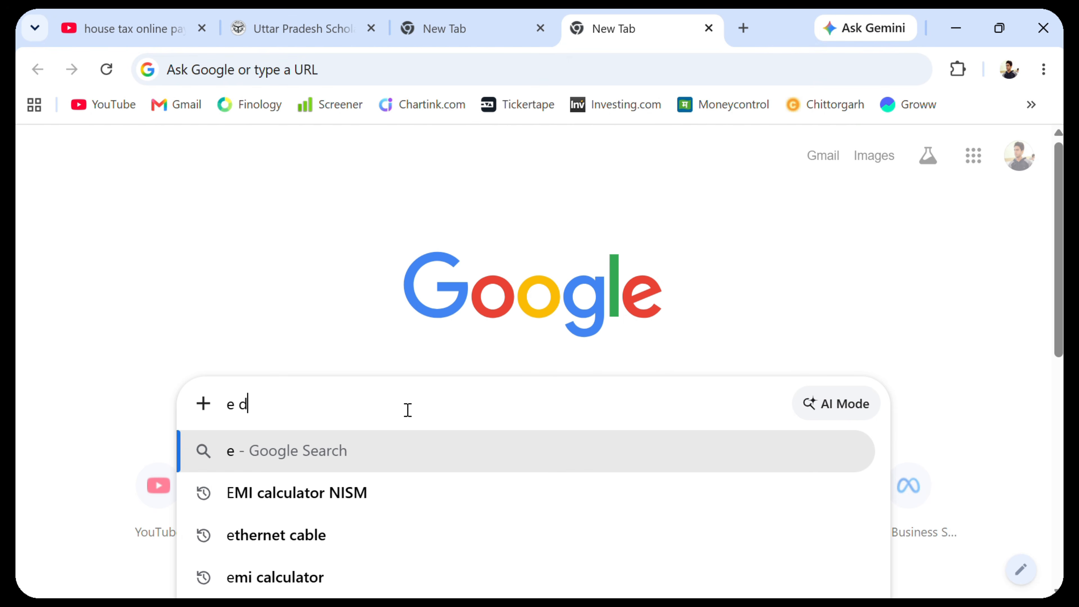
text(i)
click(299, 503)
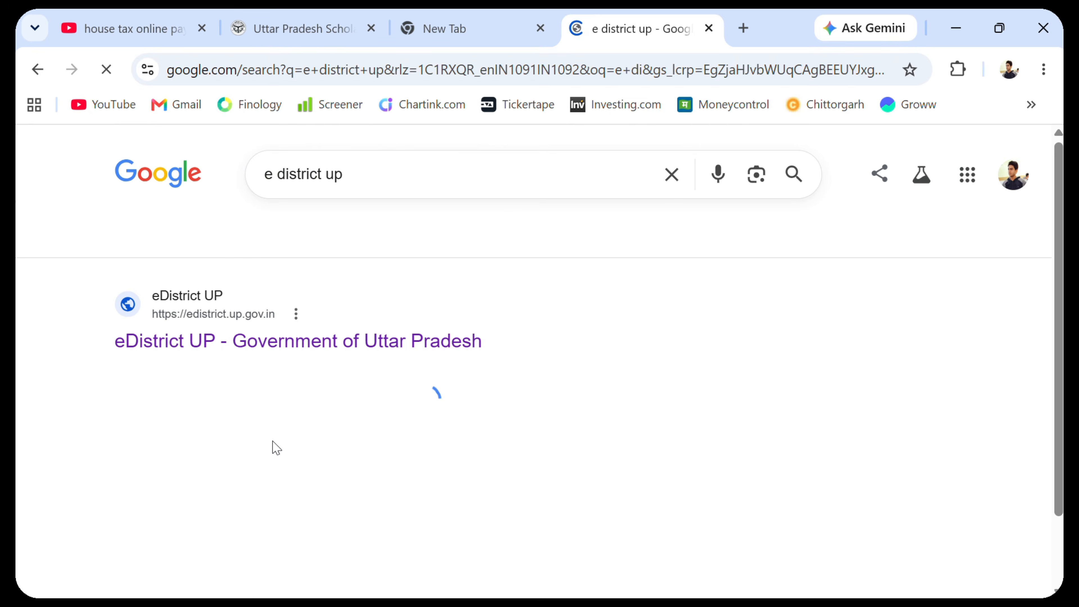
click(291, 348)
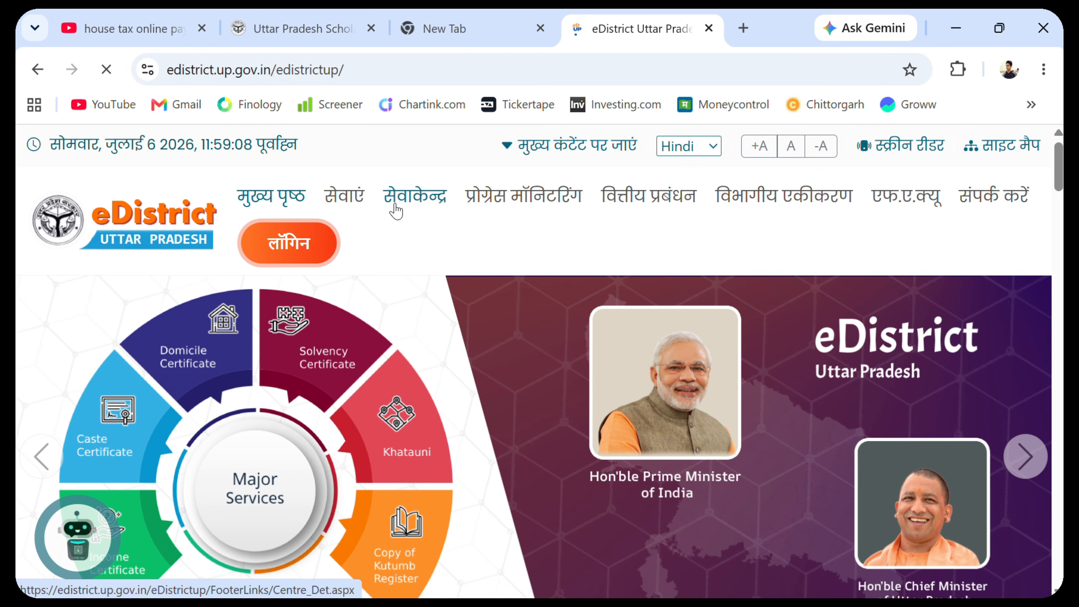
Go to the citizen login (e-Sathi) portal and open its new user registration form.
click(315, 255)
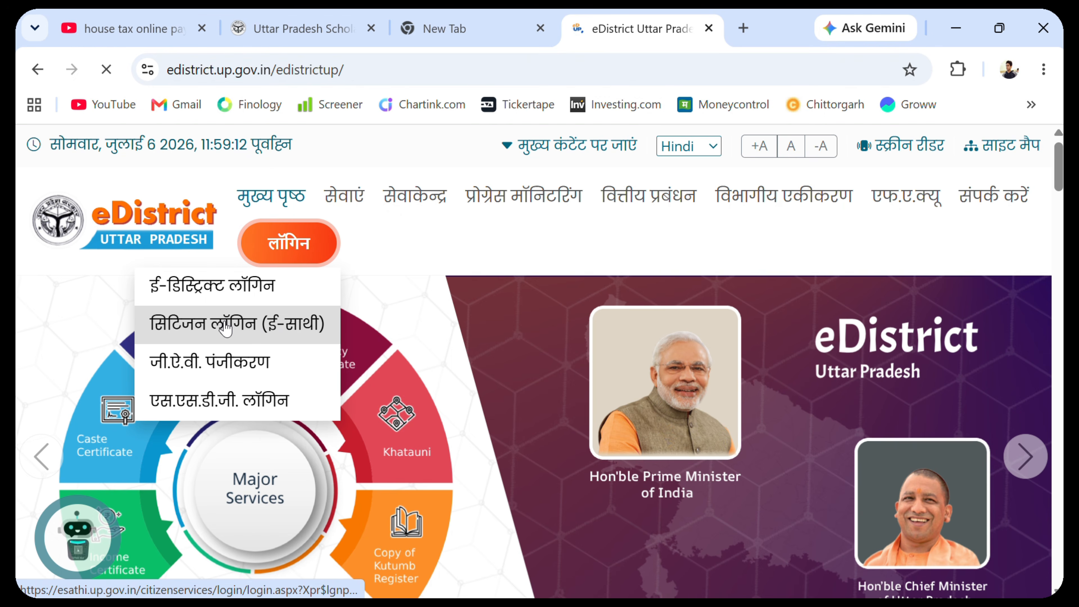
click(292, 329)
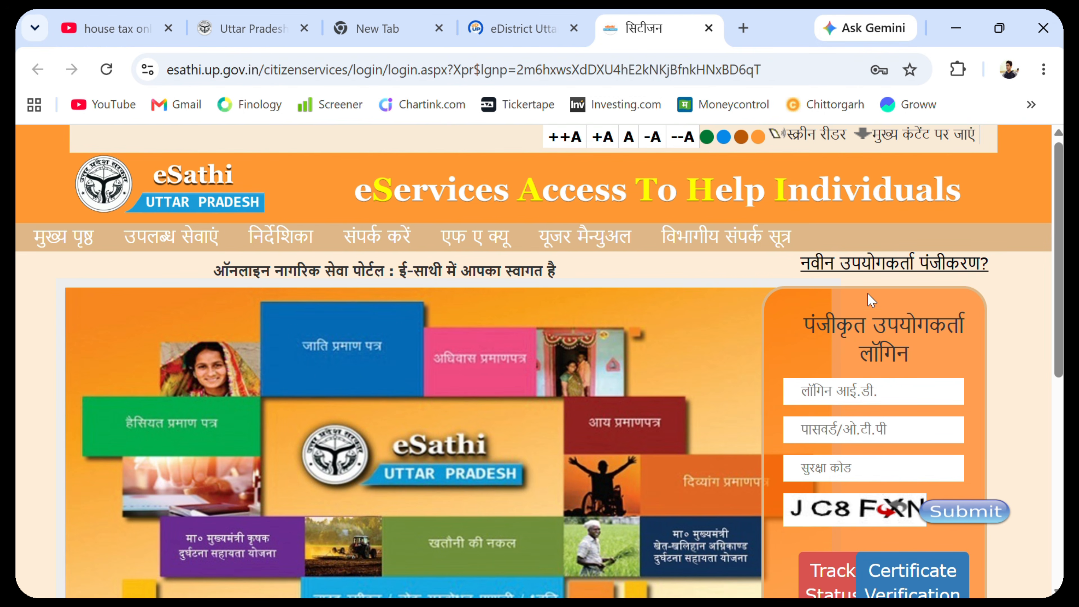
click(870, 266)
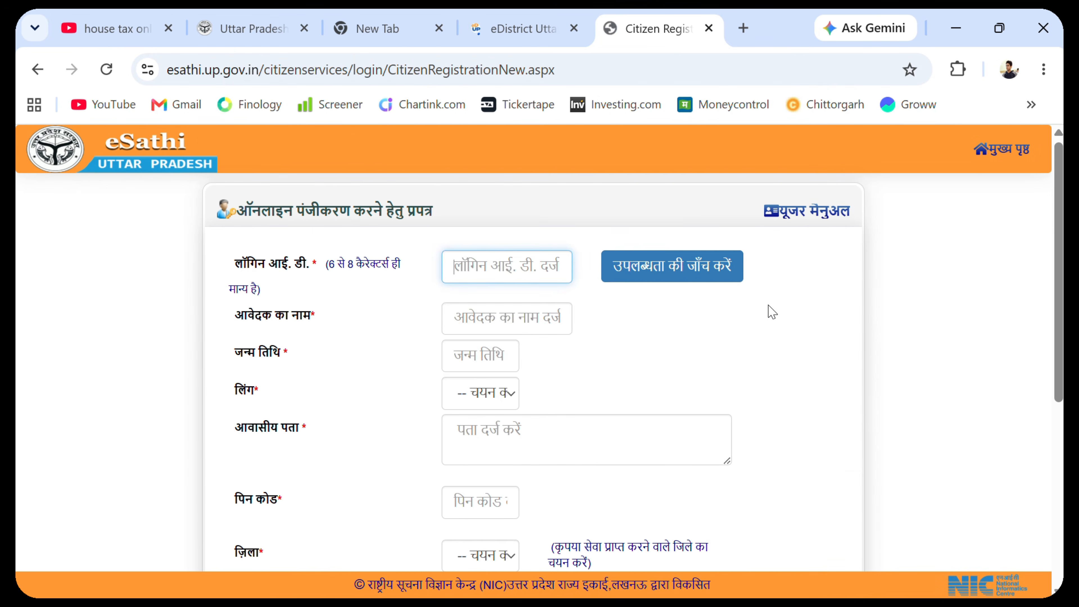
Examine the fields required on the citizen registration form, from the login ID to the security code and save options.
click(505, 267)
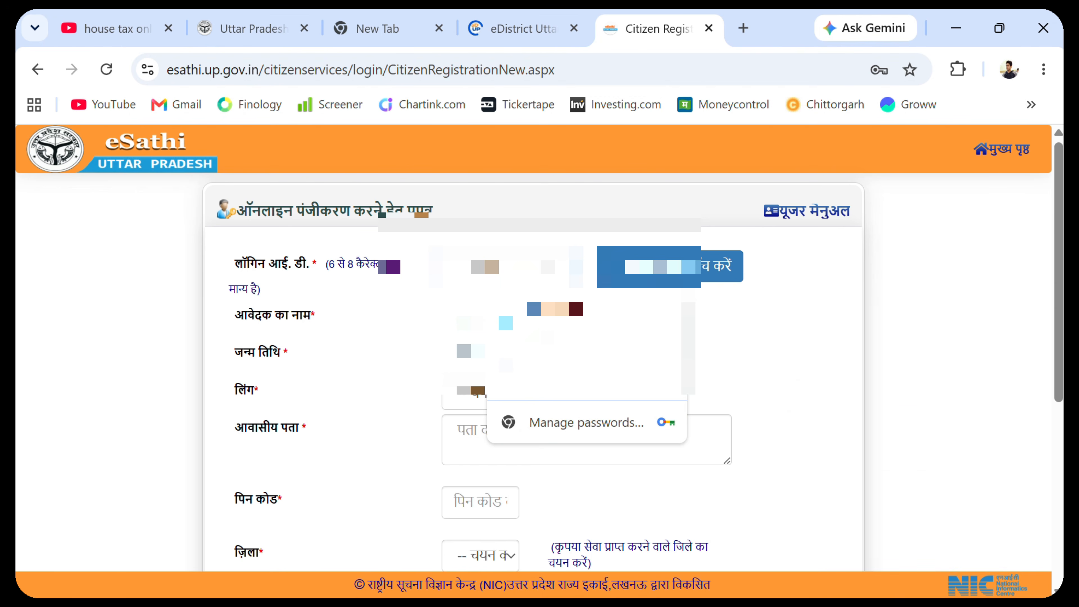
click(535, 241)
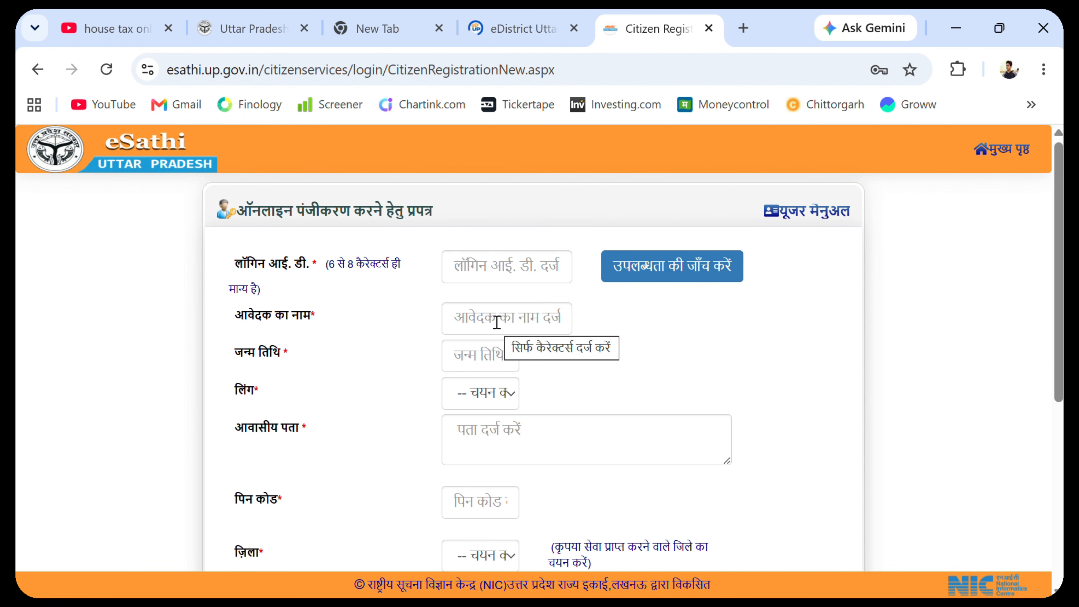
scroll(509, 374, down, 2)
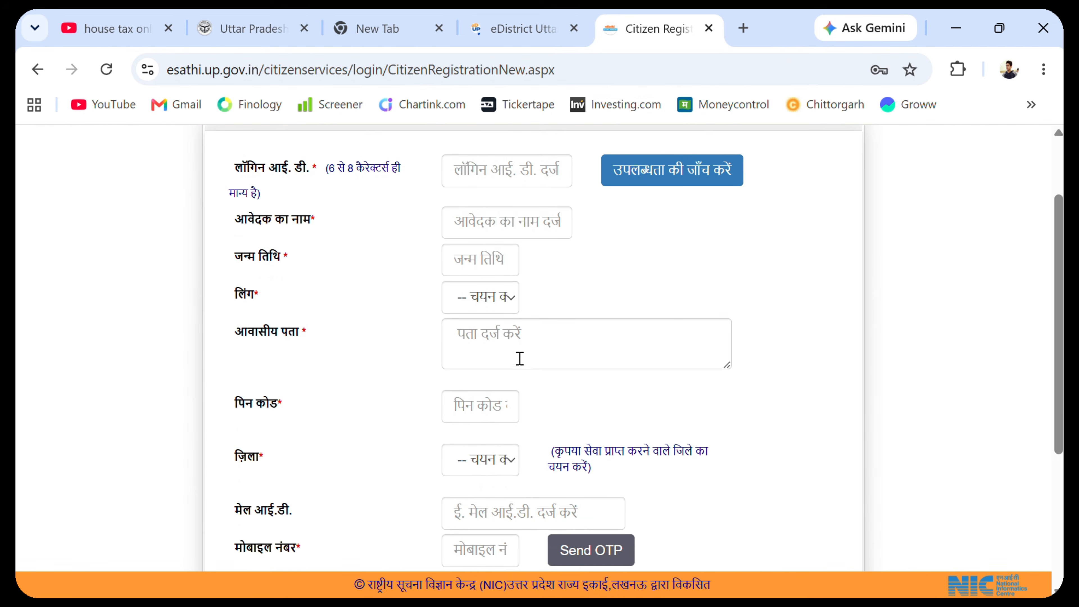
scroll(532, 348, down, 2)
scroll(496, 308, down, 2)
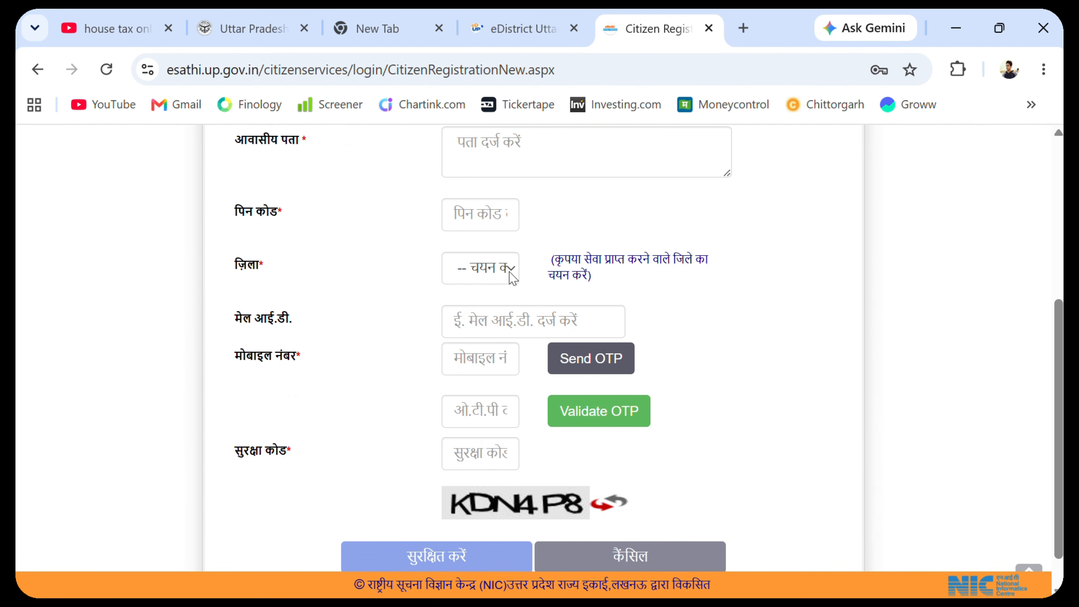
scroll(573, 284, down, 1)
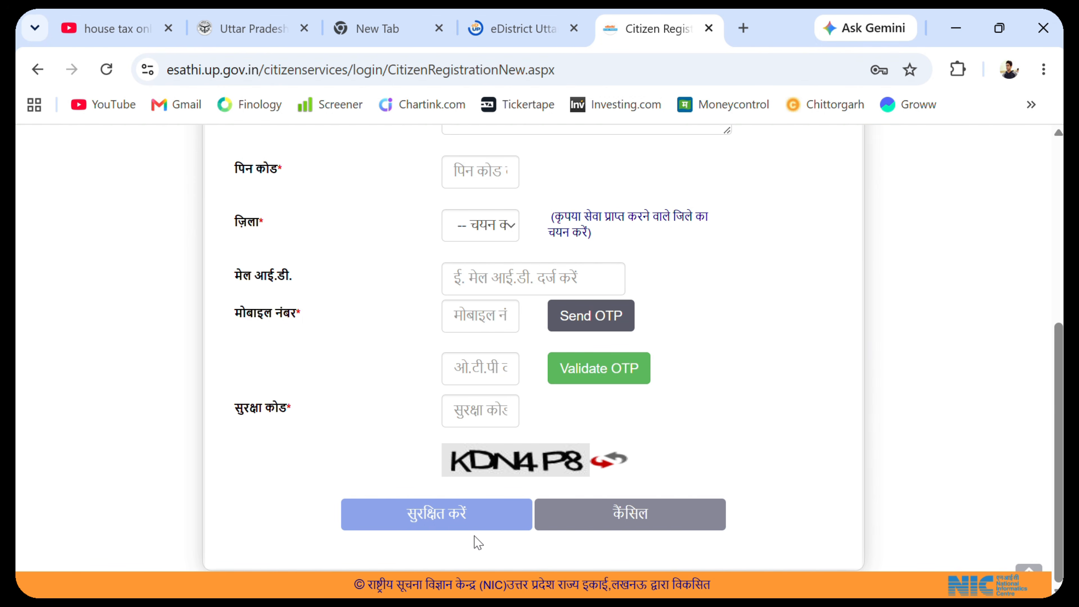
scroll(892, 468, up, 8)
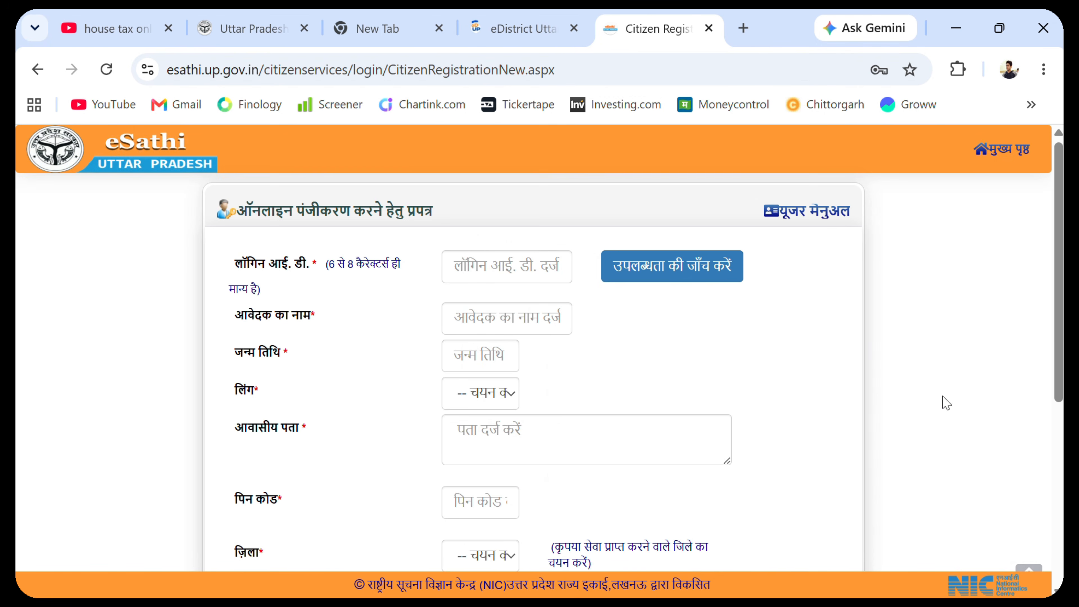
Return to the eSathi home page and log in as a registered user, entering the one-time password for multi-factor authentication.
click(1001, 151)
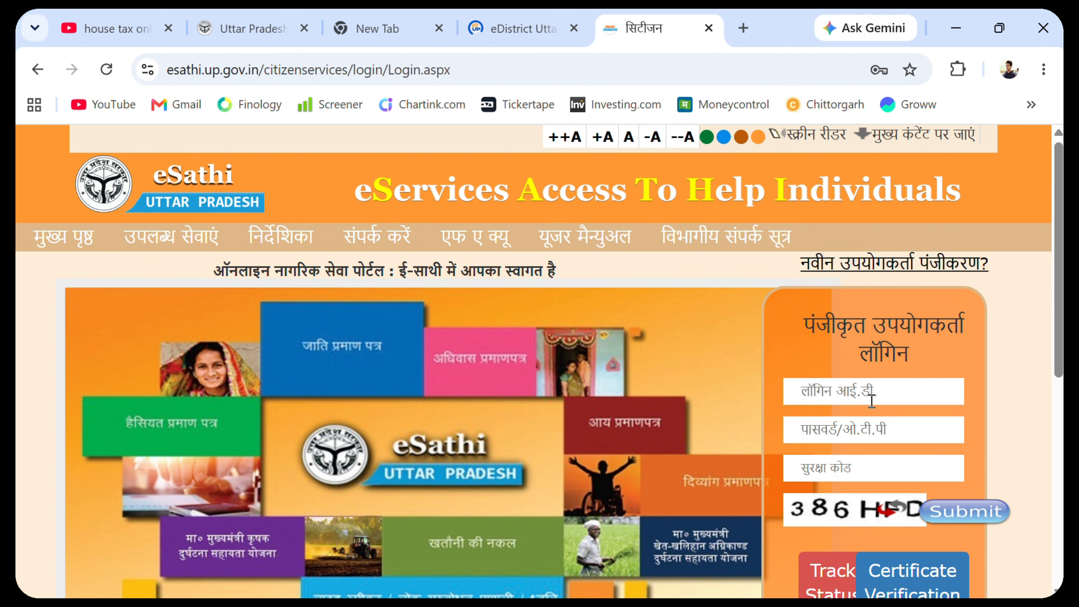
scroll(871, 401, down, 2)
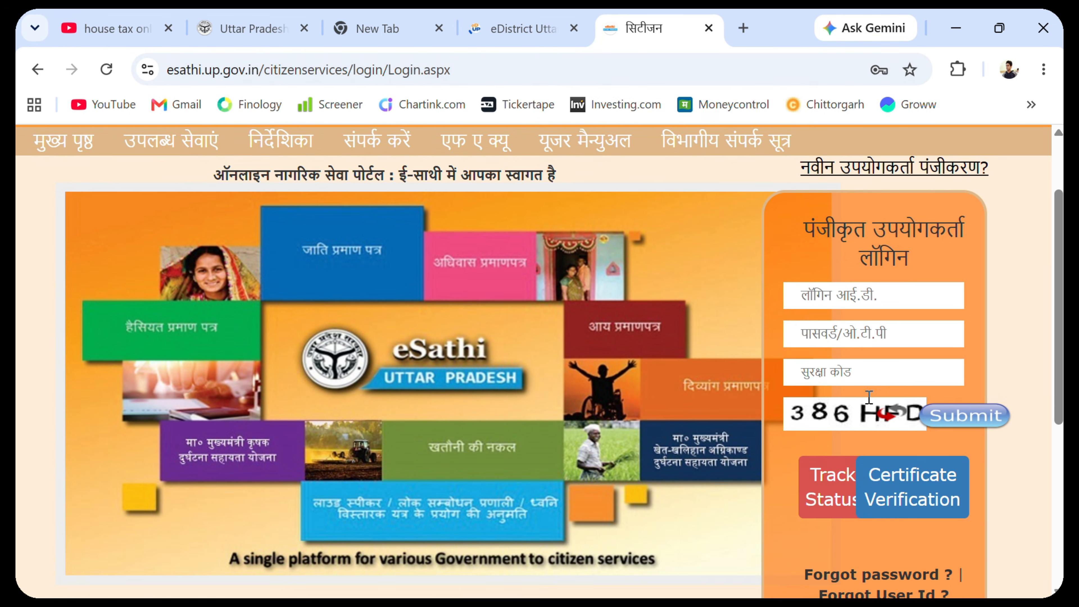
click(945, 425)
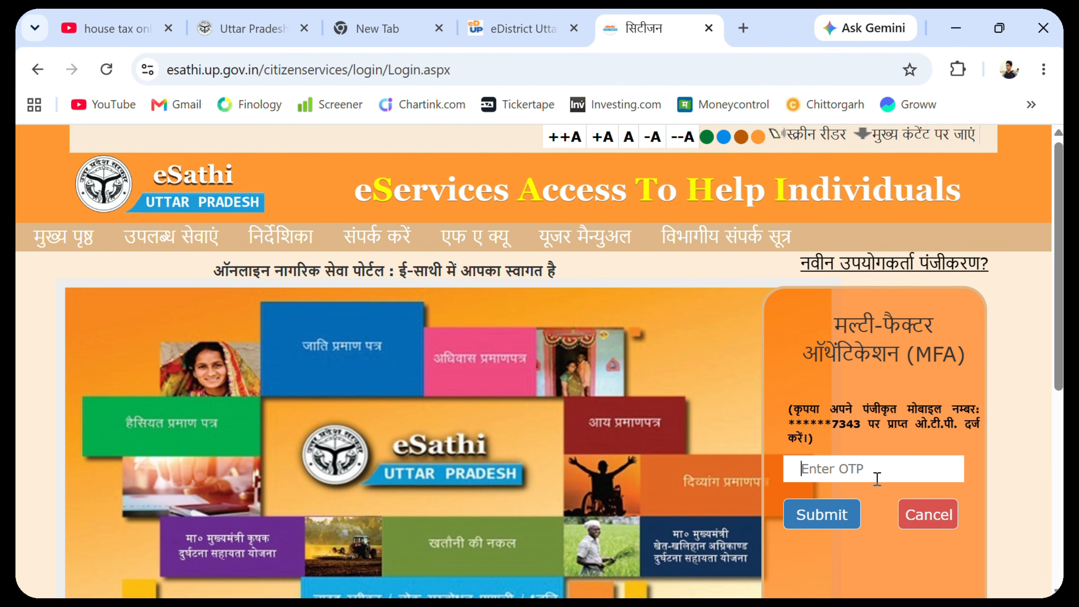
click(843, 511)
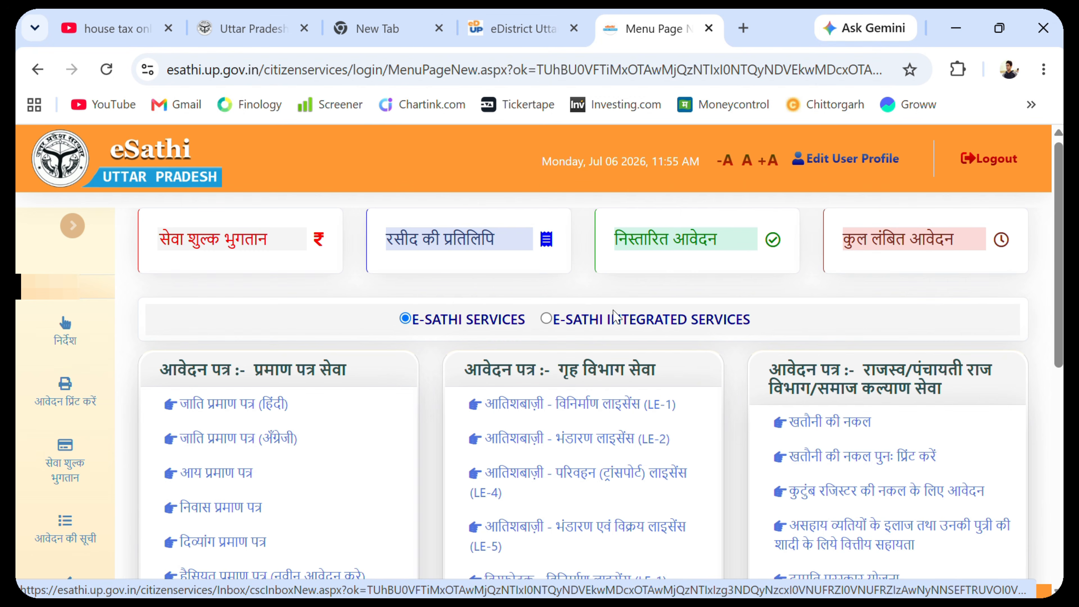
Open the income certificate service (आय प्रमाण पत्र) and complete its Aadhaar e-KYC verification by submitting the OTP.
click(221, 484)
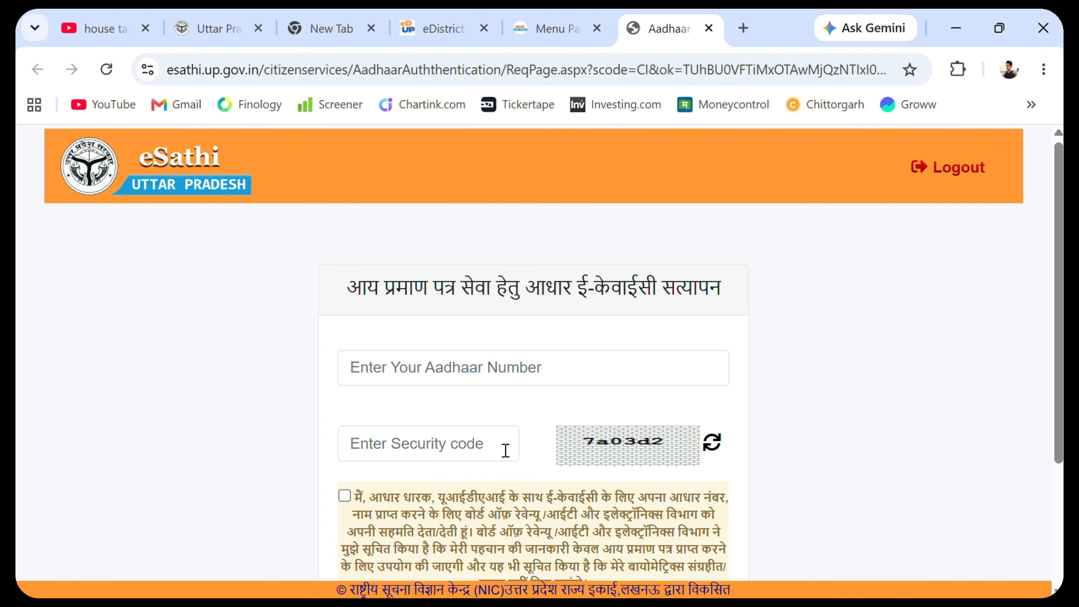
scroll(516, 442, down, 2)
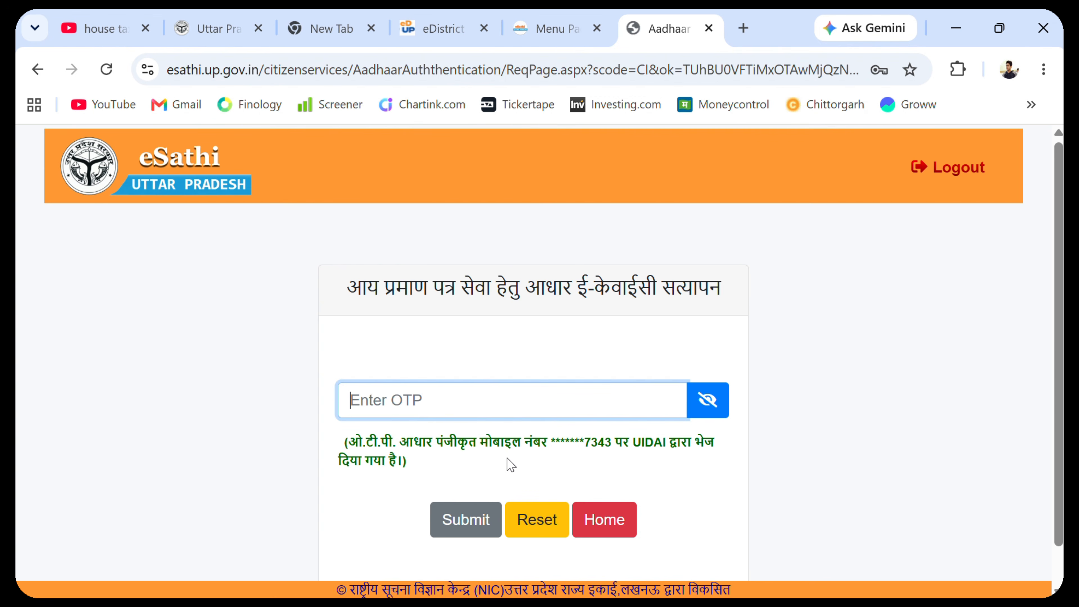
click(469, 525)
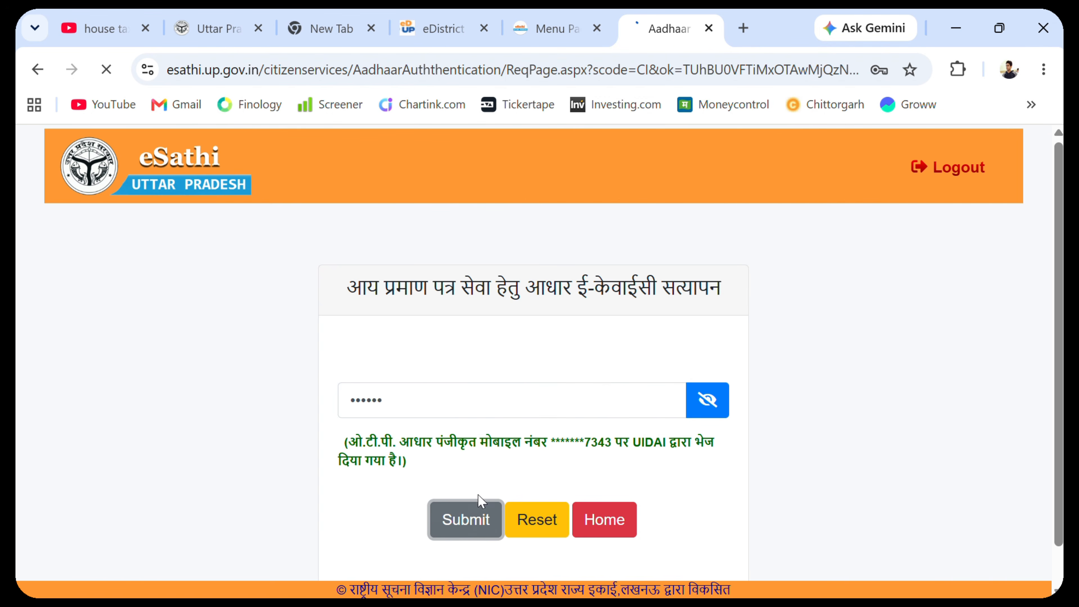
scroll(489, 506, down, 1)
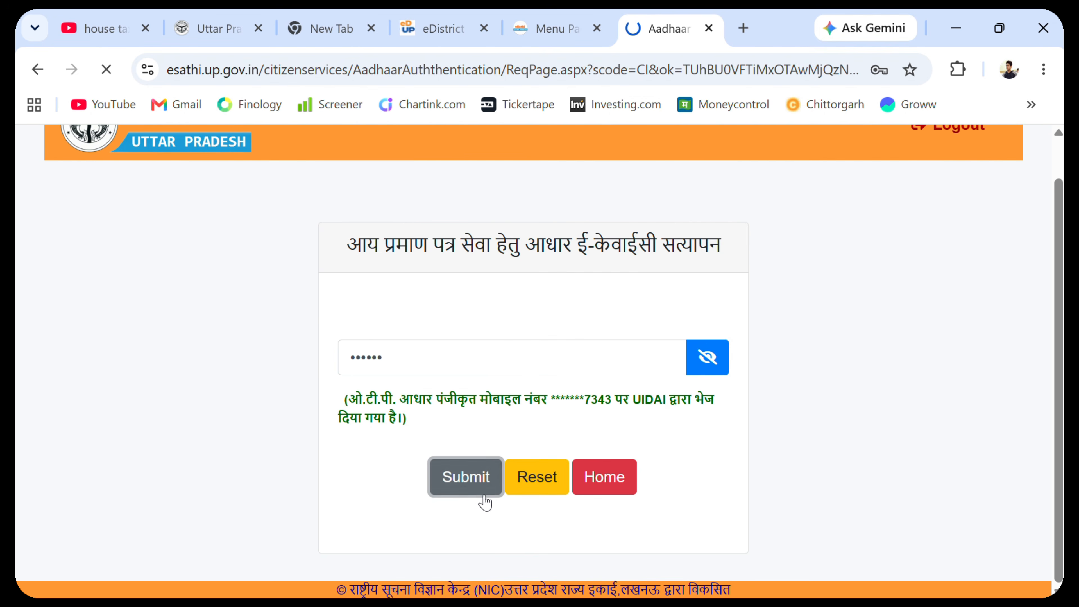
click(467, 485)
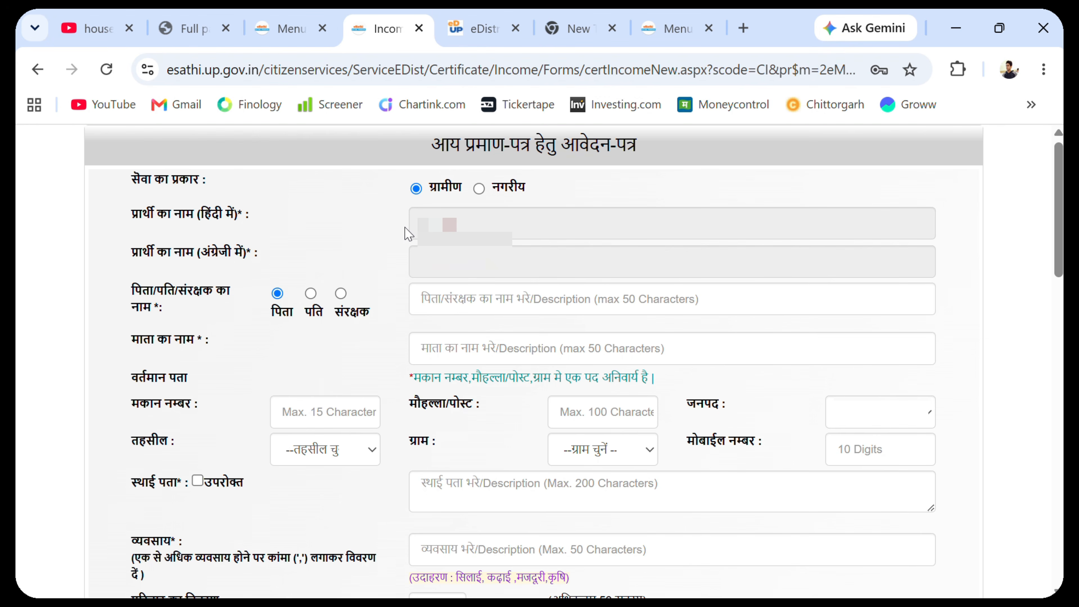
Set the service type to नगरीय on the income certificate application and check the available tehsil options.
scroll(584, 208, down, 5)
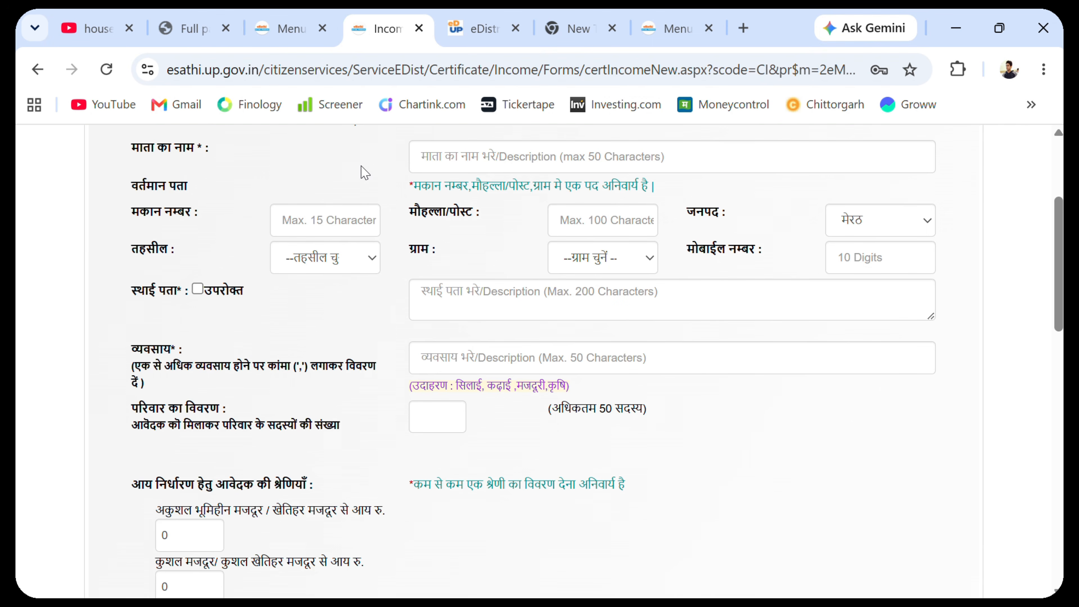
scroll(493, 203, down, 10)
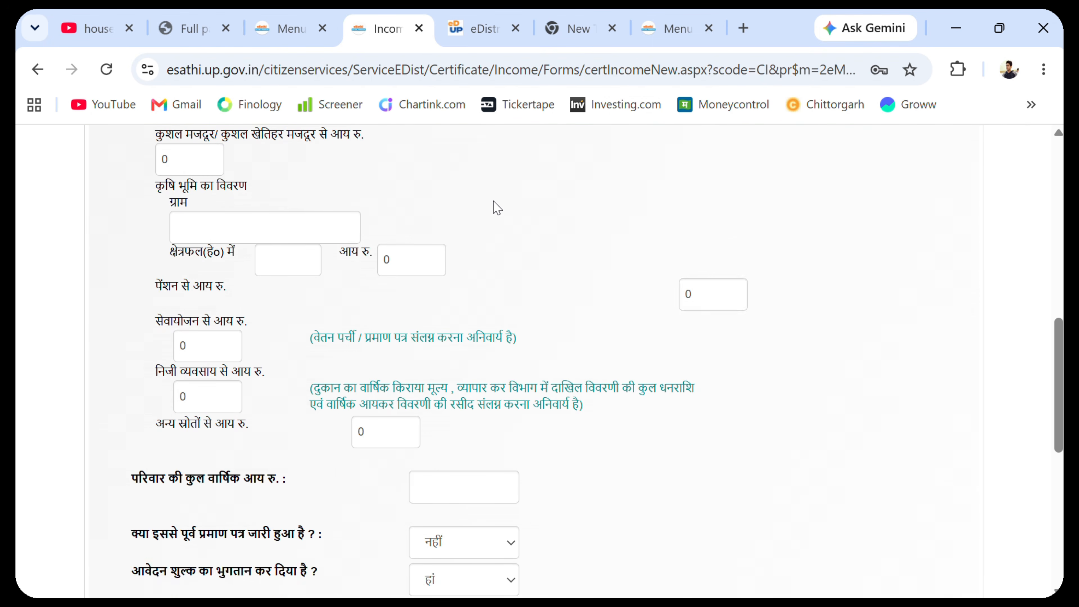
scroll(497, 207, down, 10)
scroll(569, 258, up, 20)
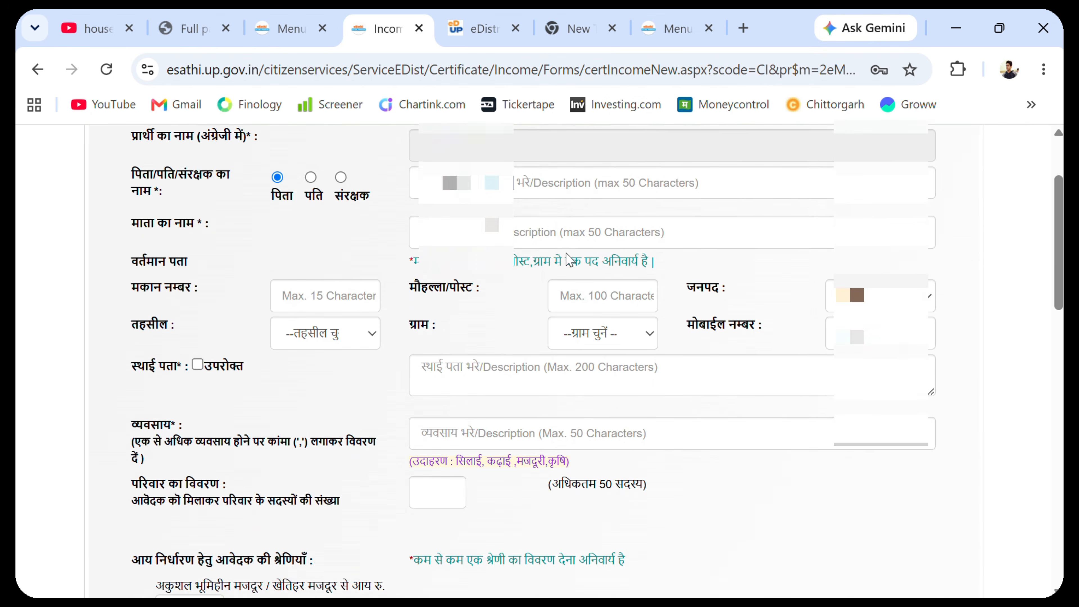
scroll(564, 259, up, 3)
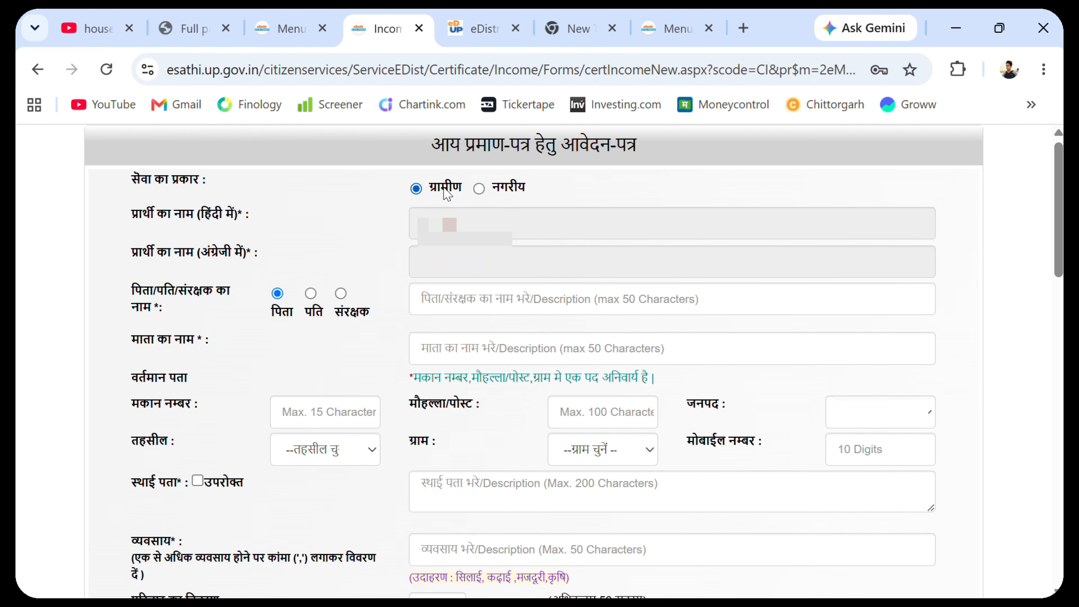
click(480, 190)
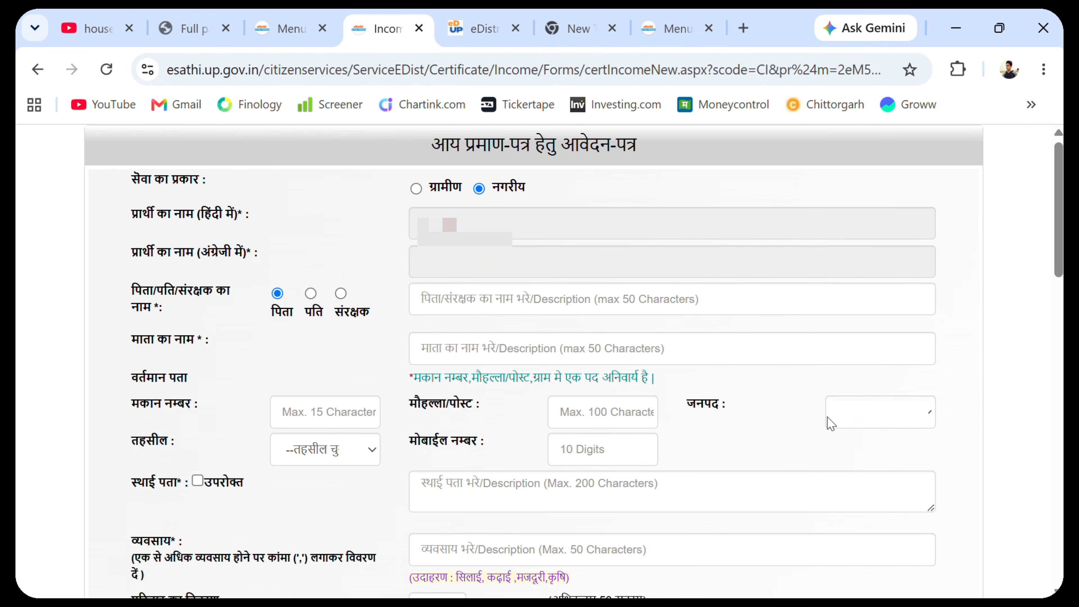
click(340, 449)
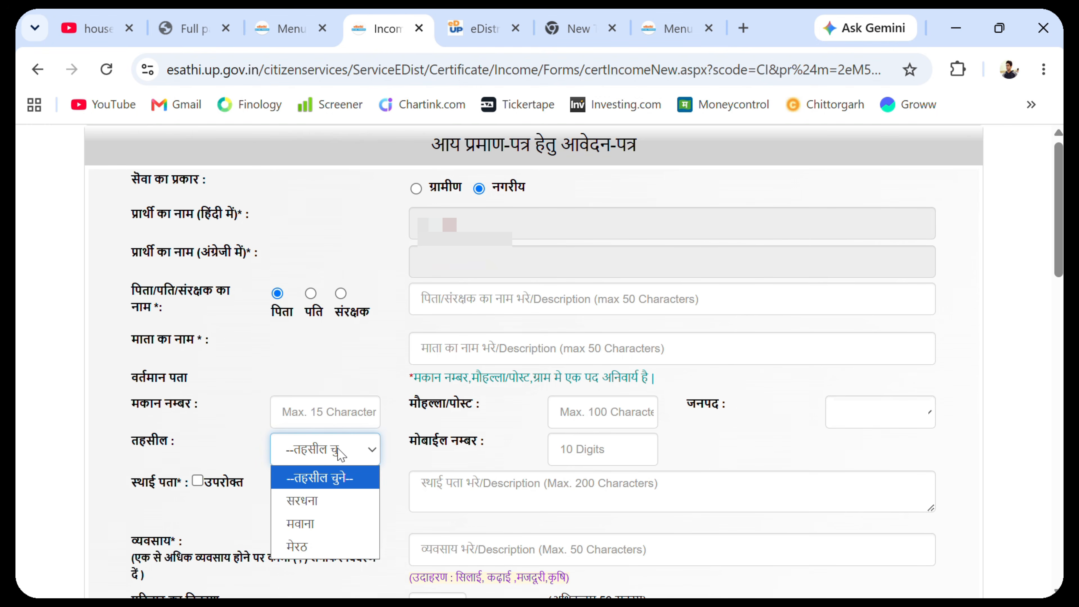
click(356, 450)
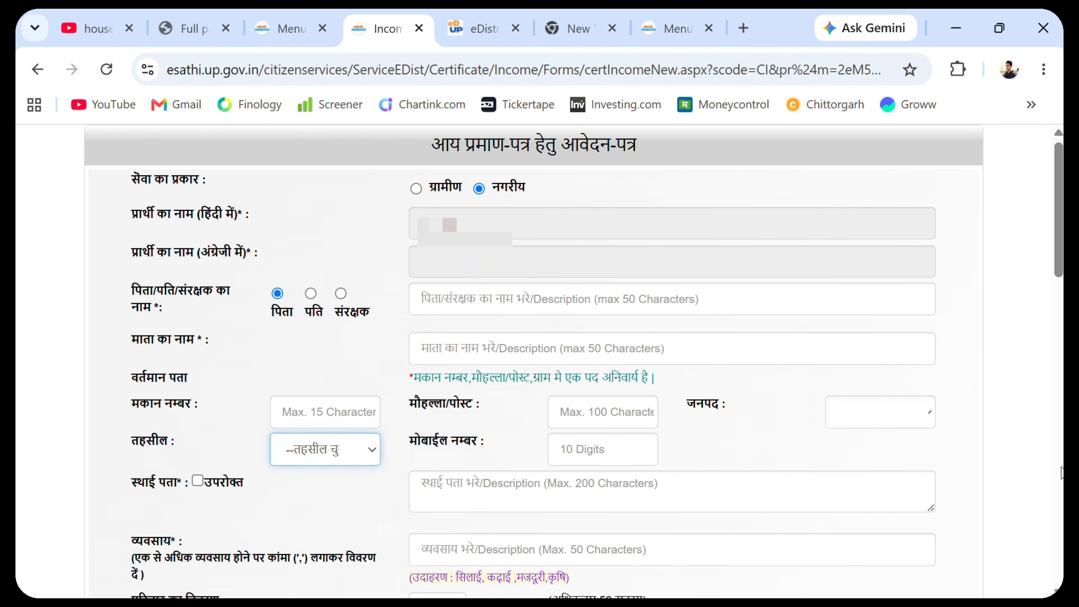
Fill in the occupation (व्यवसाय) as मजदूरी by copying the word from the example text beneath the field.
drag(1058, 264, 1058, 353)
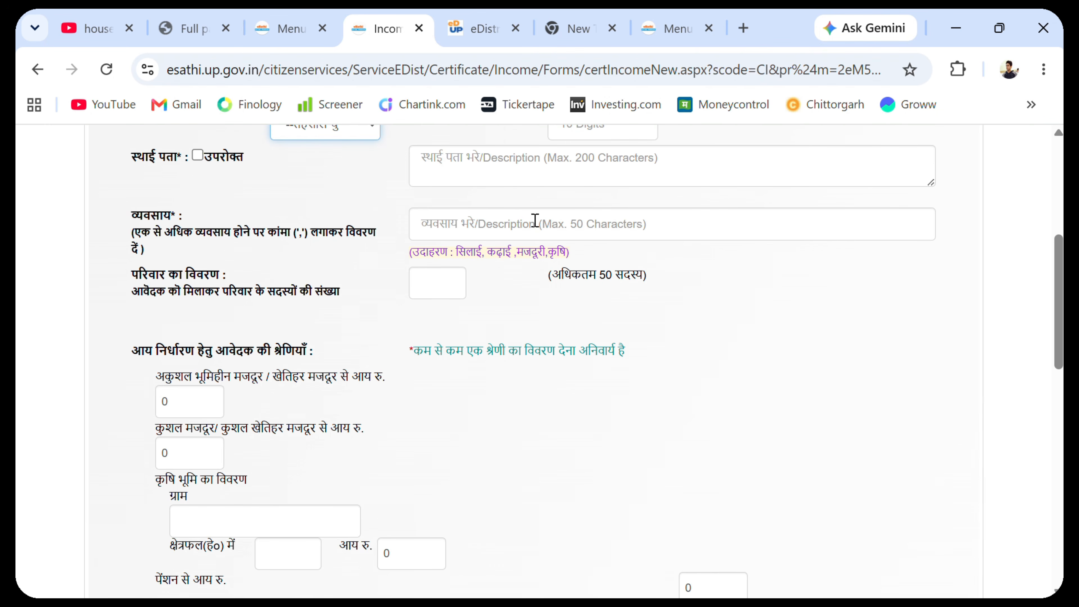
double_click(527, 255)
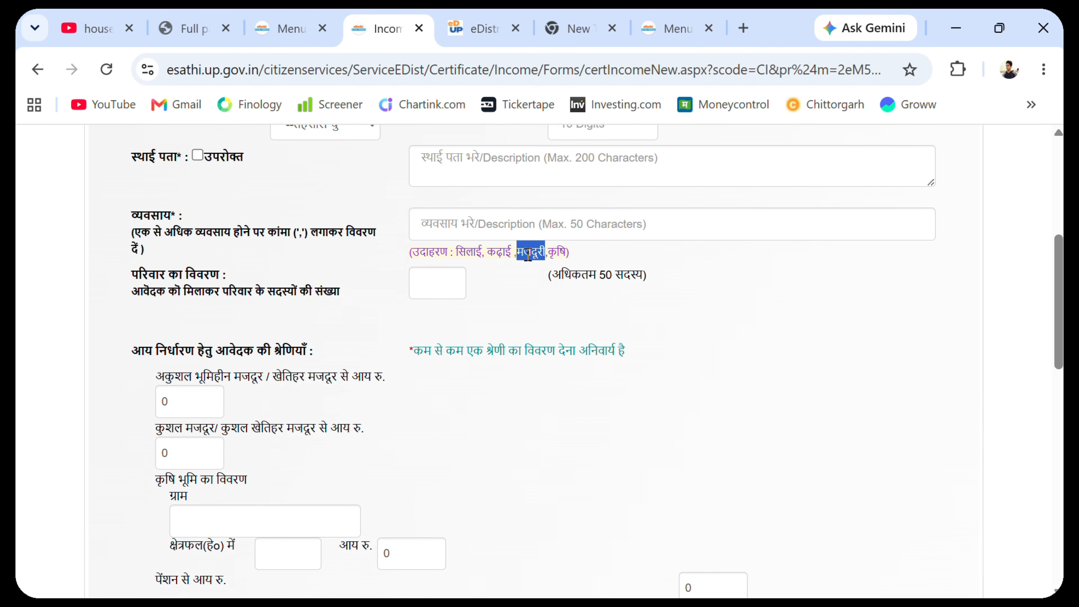
right_click(527, 254)
click(566, 281)
click(483, 232)
key(ctrl+v)
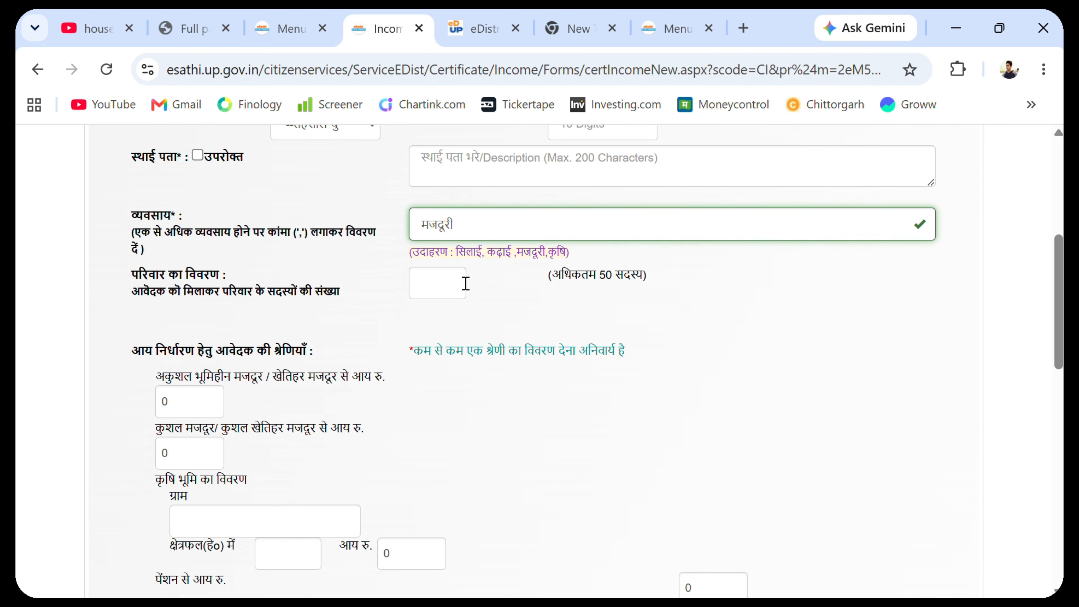
Set the number of family members including the applicant to 4 to generate the family details rows.
click(449, 284)
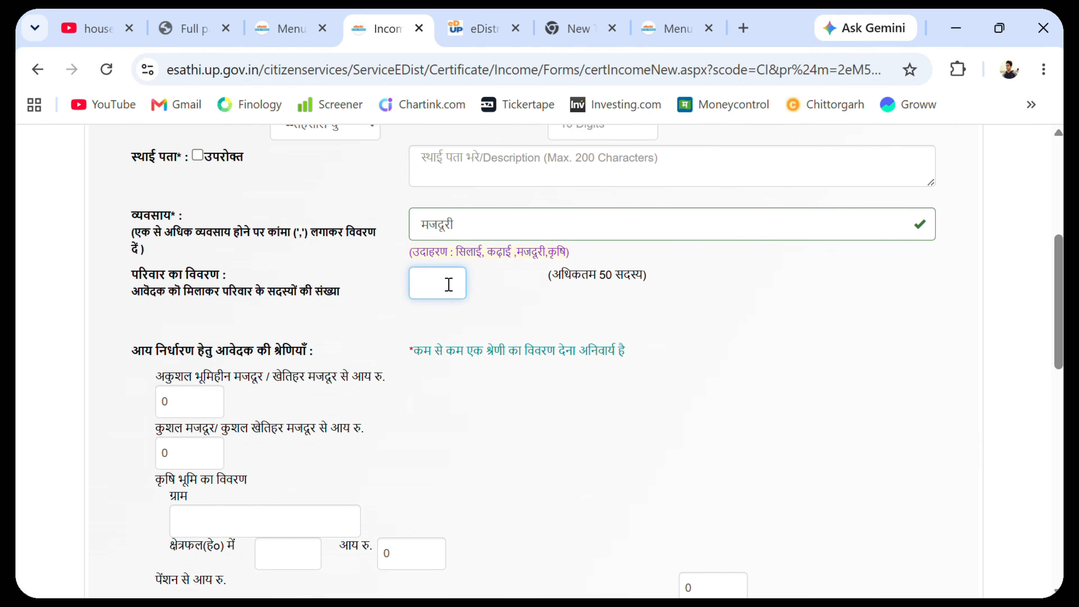
text(4)
key(Tab)
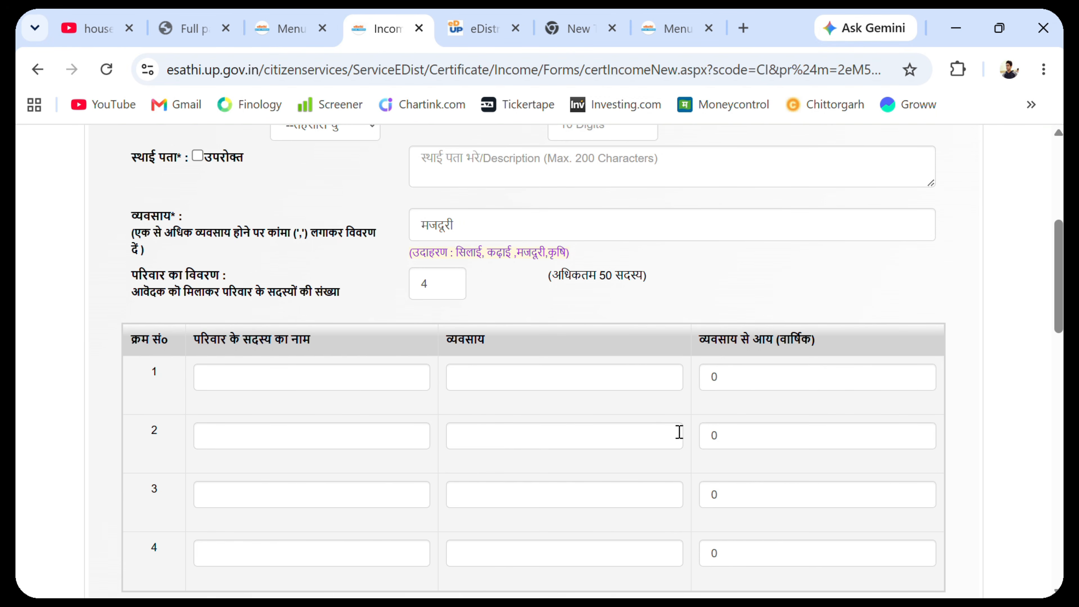
Enter an annual income of 60000 and the member's name in the first family details row.
click(317, 380)
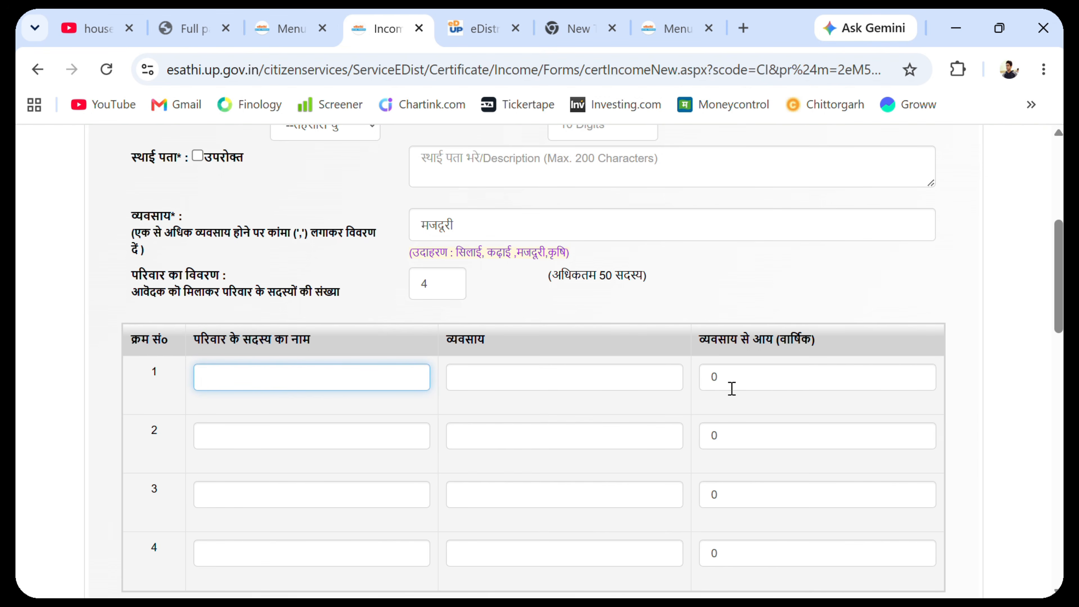
click(731, 380)
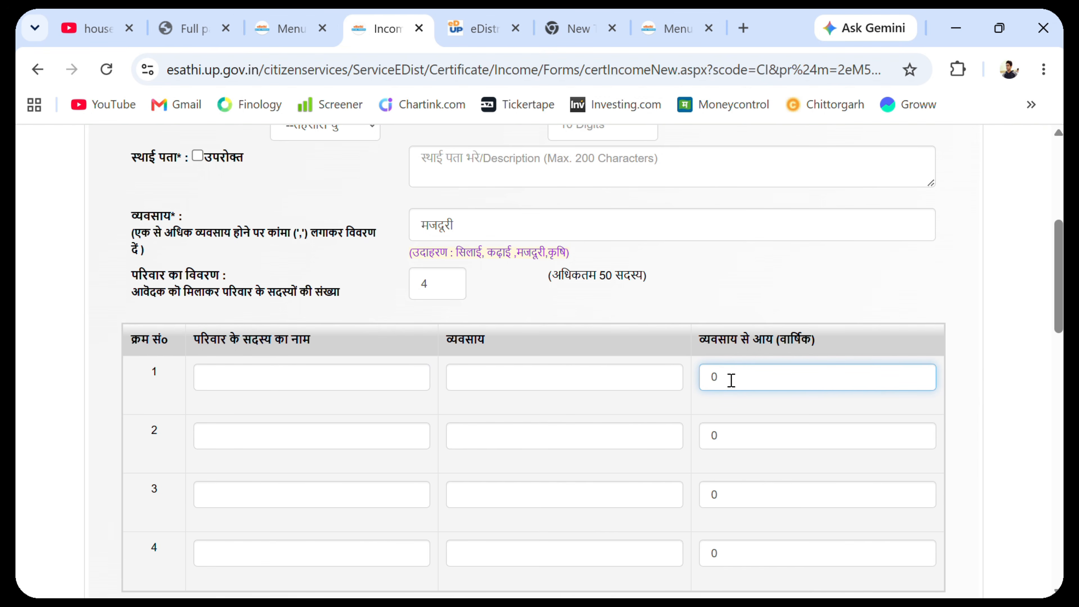
key(BackSpace)
text(6)
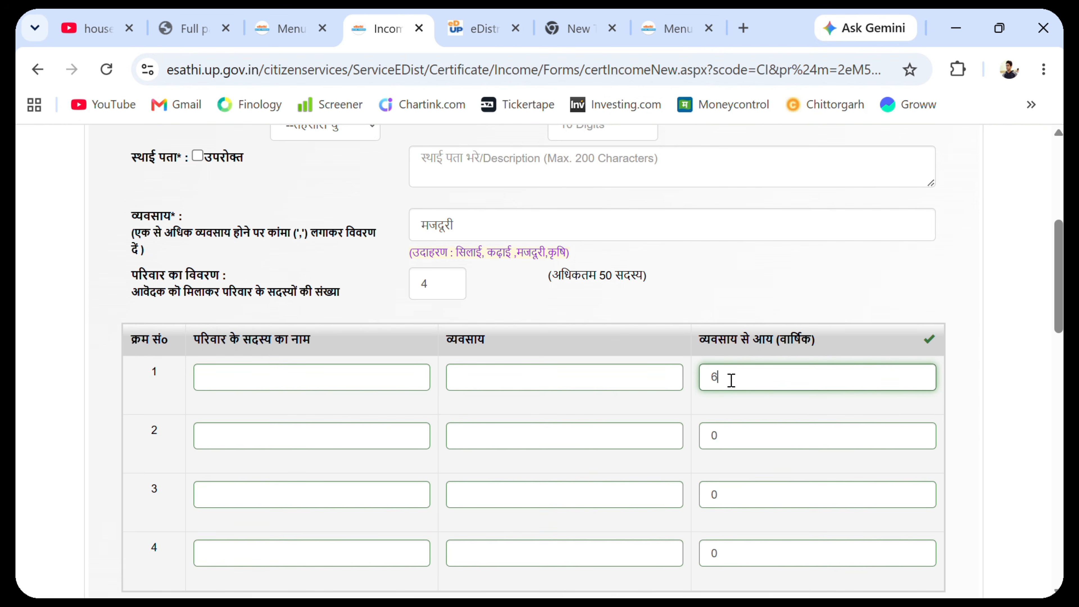
text(0000)
click(315, 368)
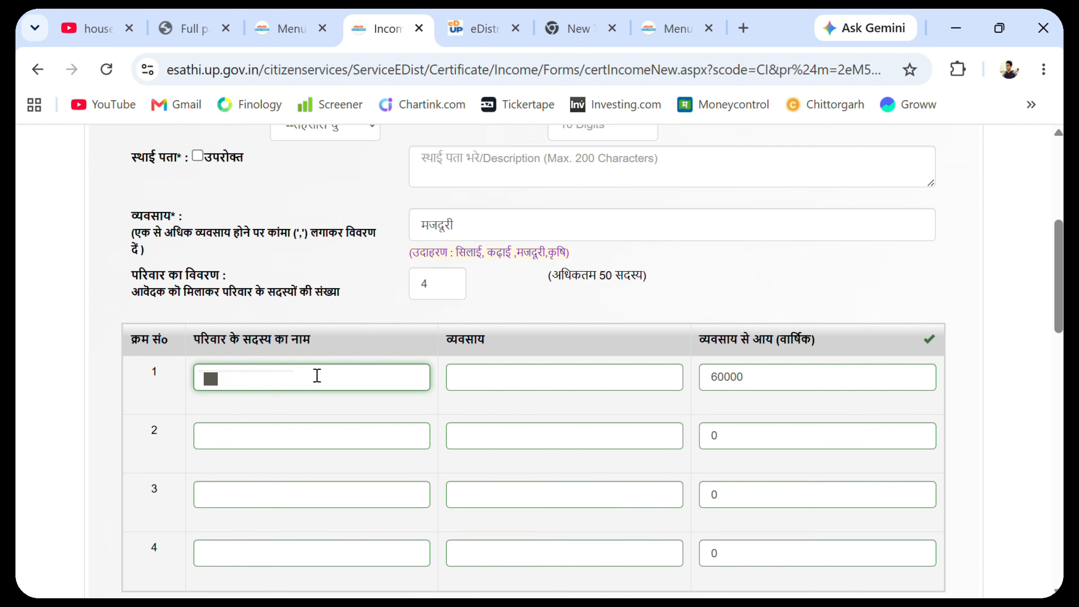
Change the number of family members including the applicant to 2 to regenerate the family details rows.
double_click(413, 296)
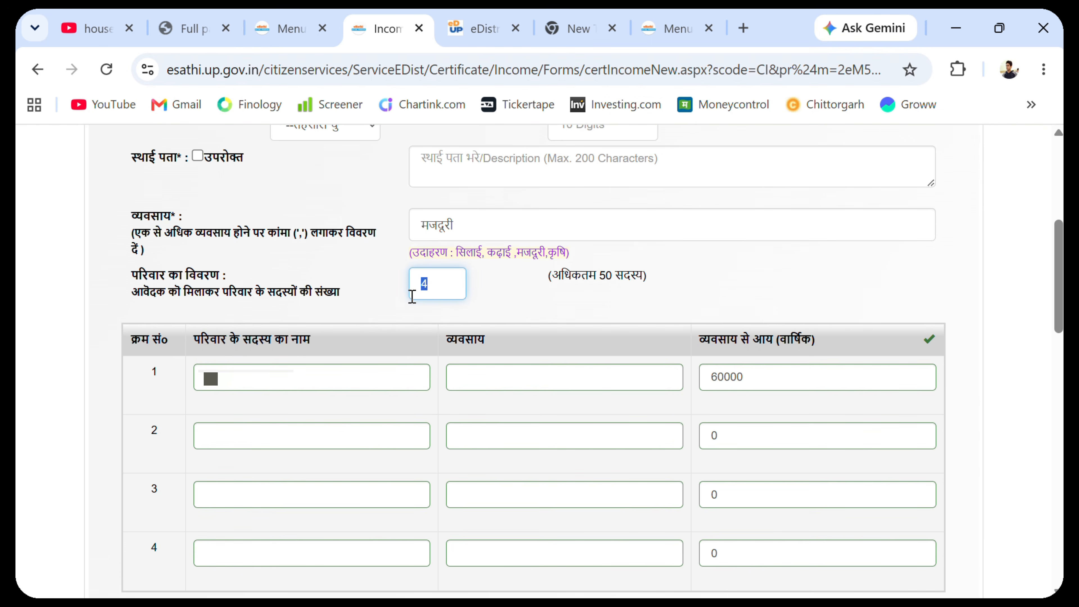
text(3)
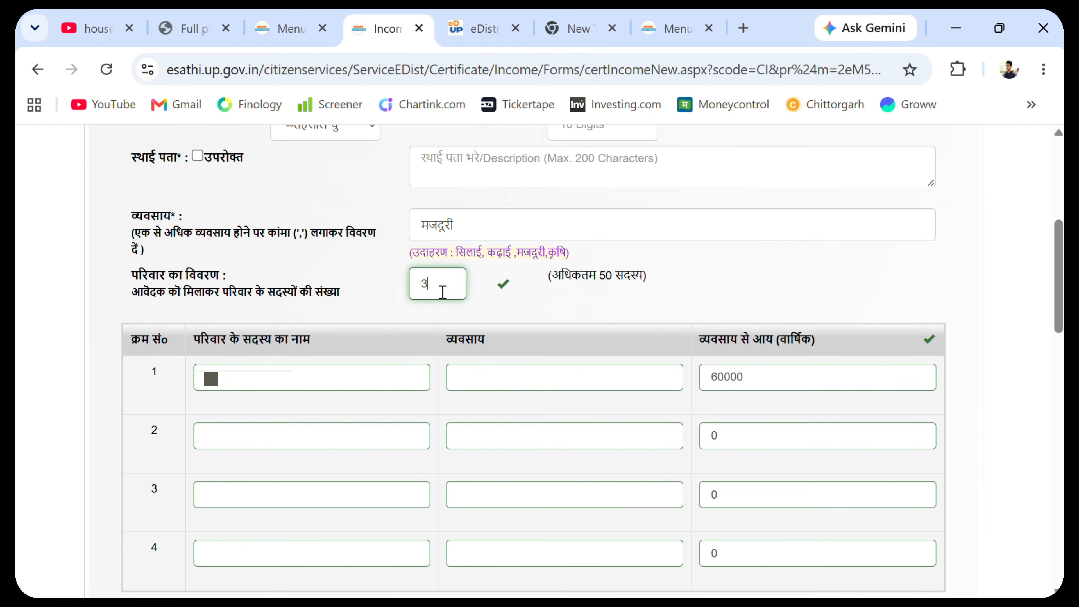
key(BackSpace)
text(2)
click(525, 312)
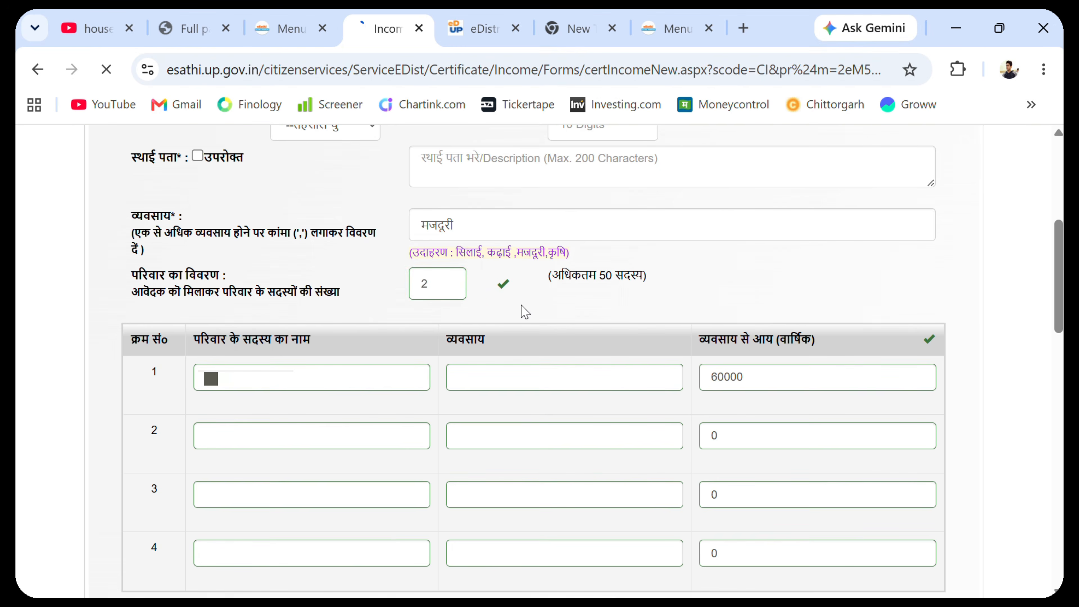
Fill in the first family member's name, the occupation मजदूरी and an annual income of 60000.
click(323, 375)
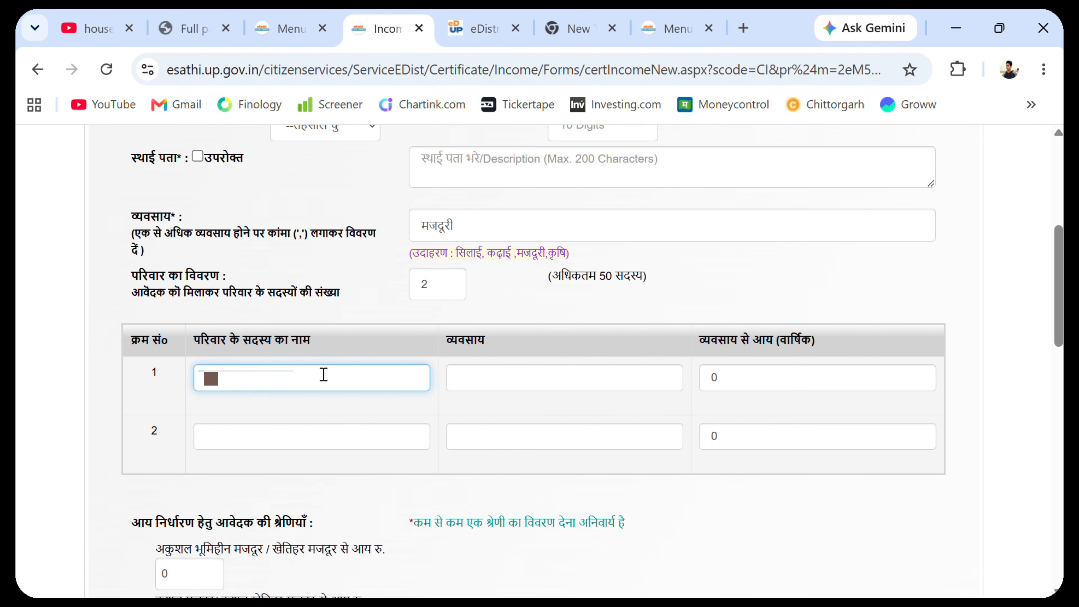
click(505, 379)
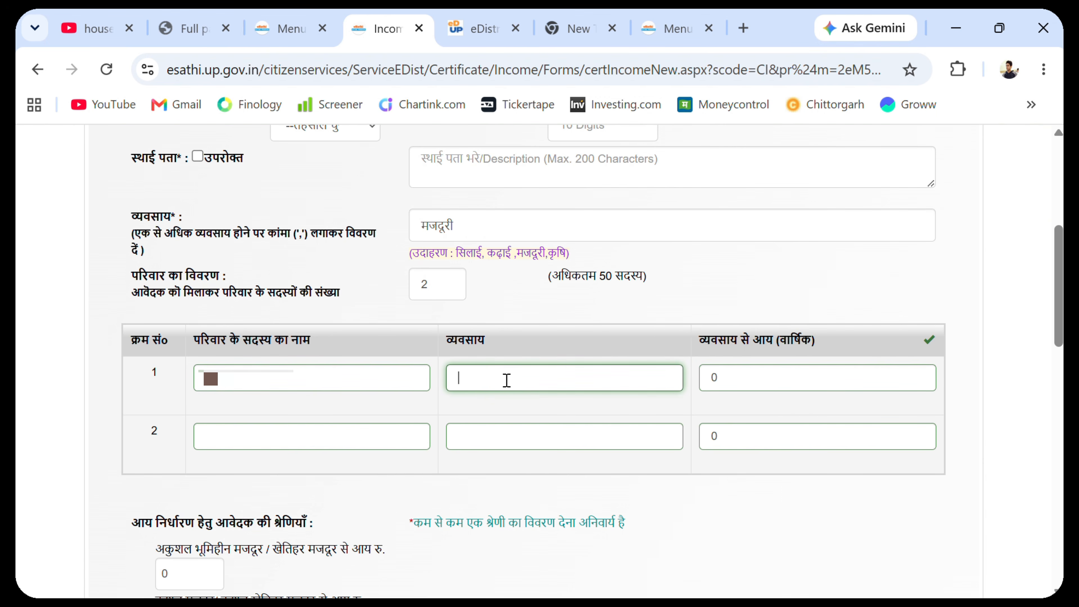
text(मजदूरी)
click(736, 382)
text(60000)
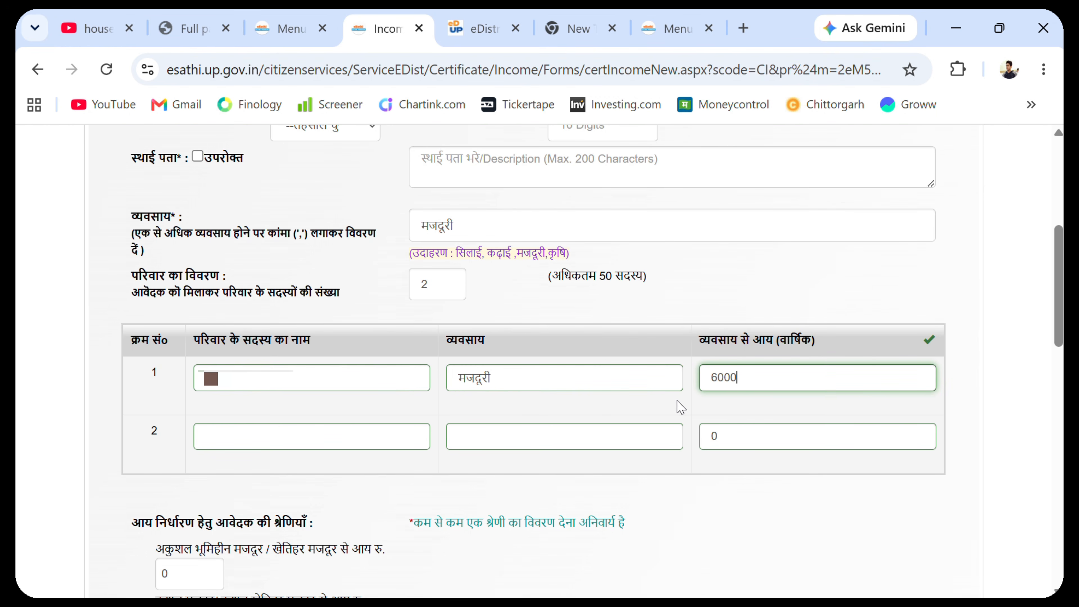
Fill in the second family member's name and enter housewife as that member's occupation.
click(386, 429)
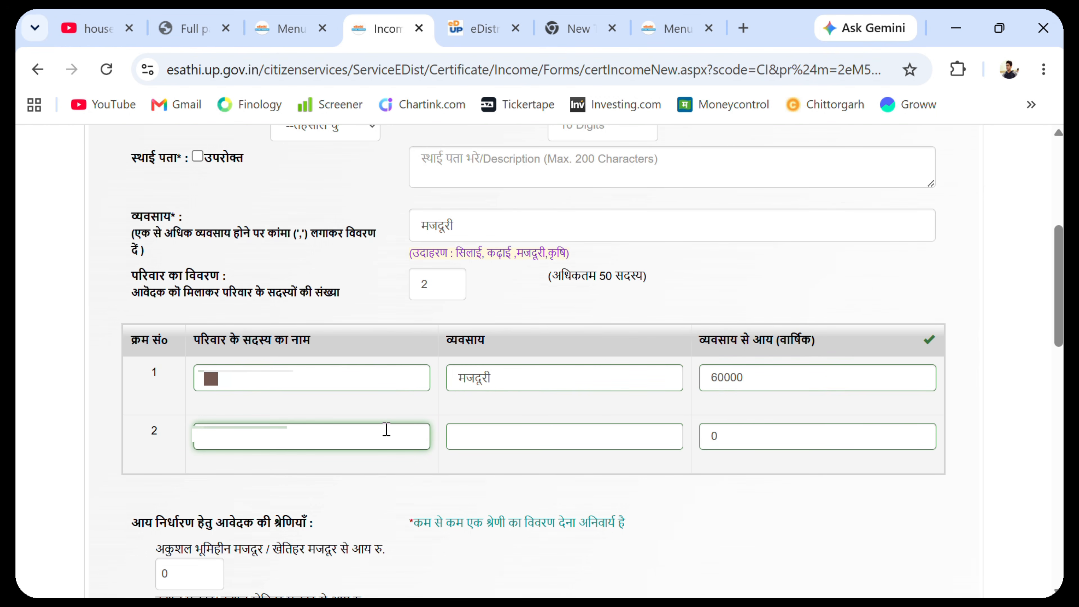
text(स)
click(536, 439)
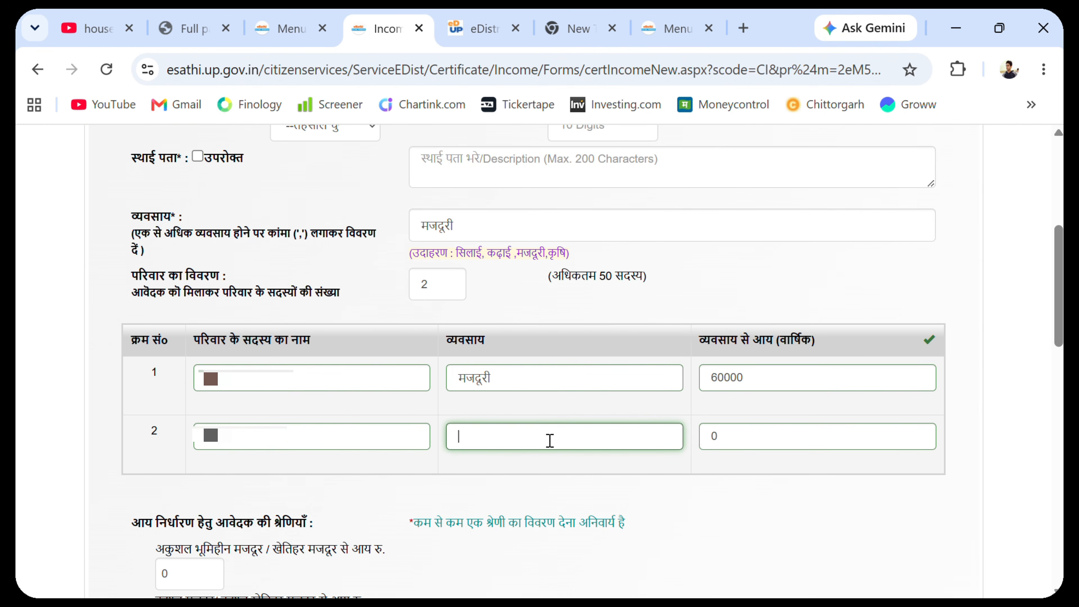
text(housewife)
Set the income from other sources (अन्य स्रोतों से आय) to 60000 in the income assessment categories.
scroll(662, 529, down, 5)
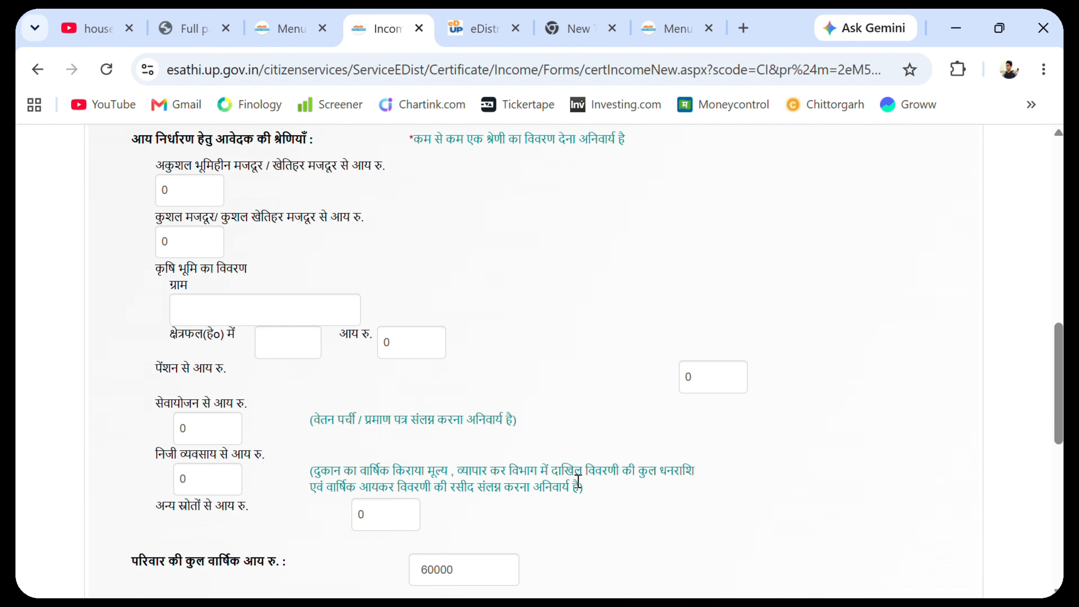
scroll(597, 491, down, 1)
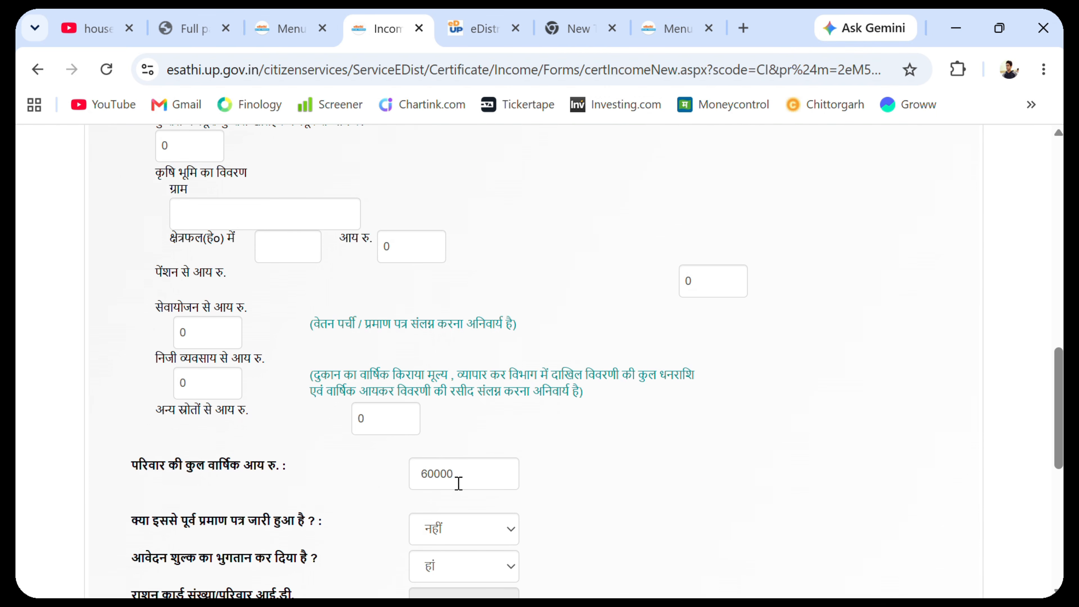
click(357, 421)
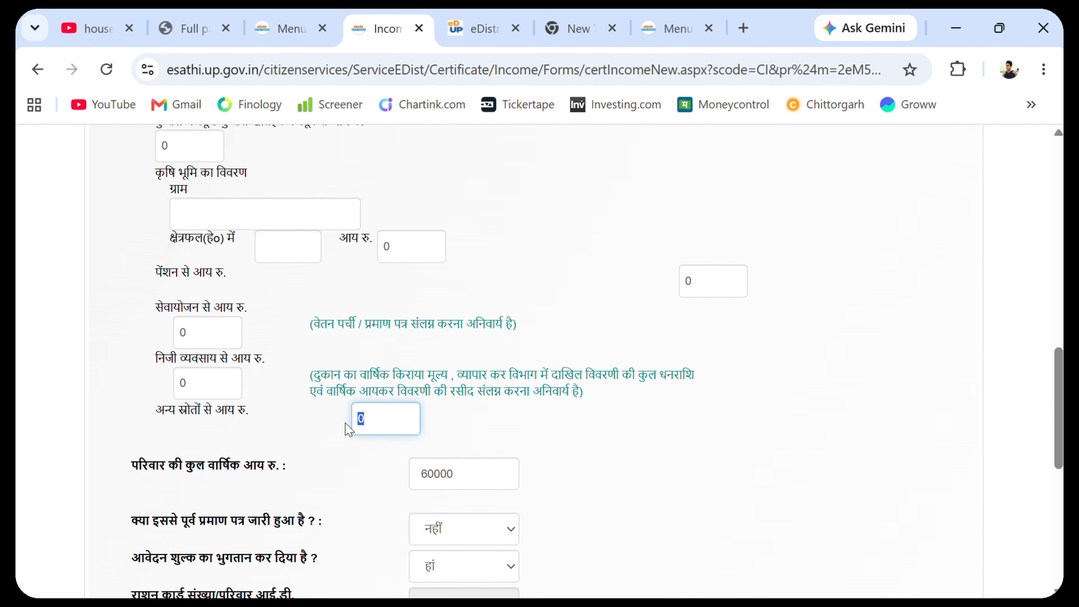
text(60000)
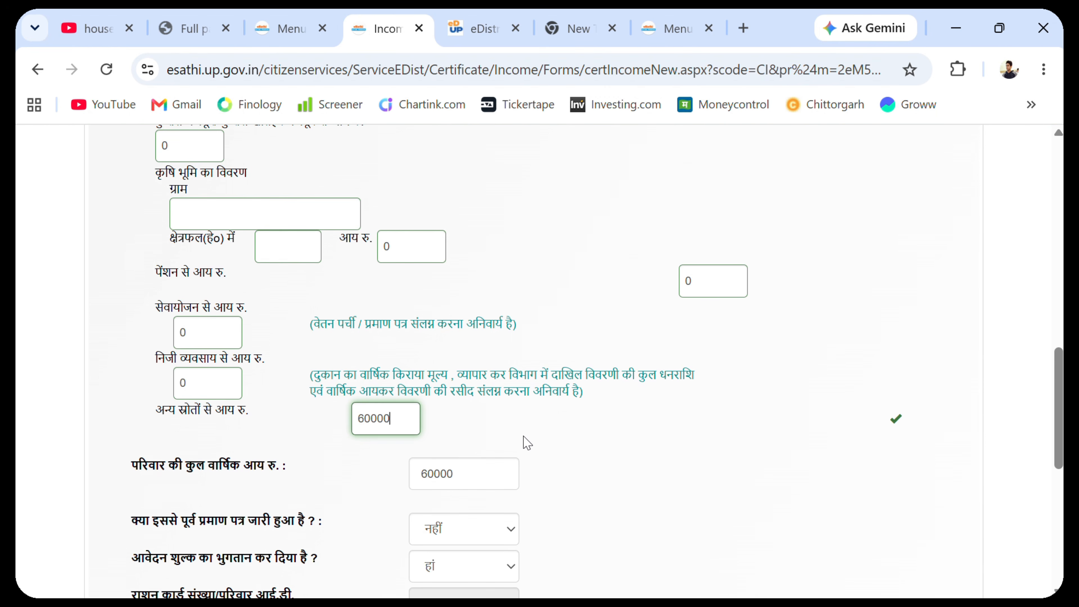
click(535, 452)
Set the previously issued certificate question to हां to check its certificate number field, and set it back to नहीं.
scroll(531, 442, down, 5)
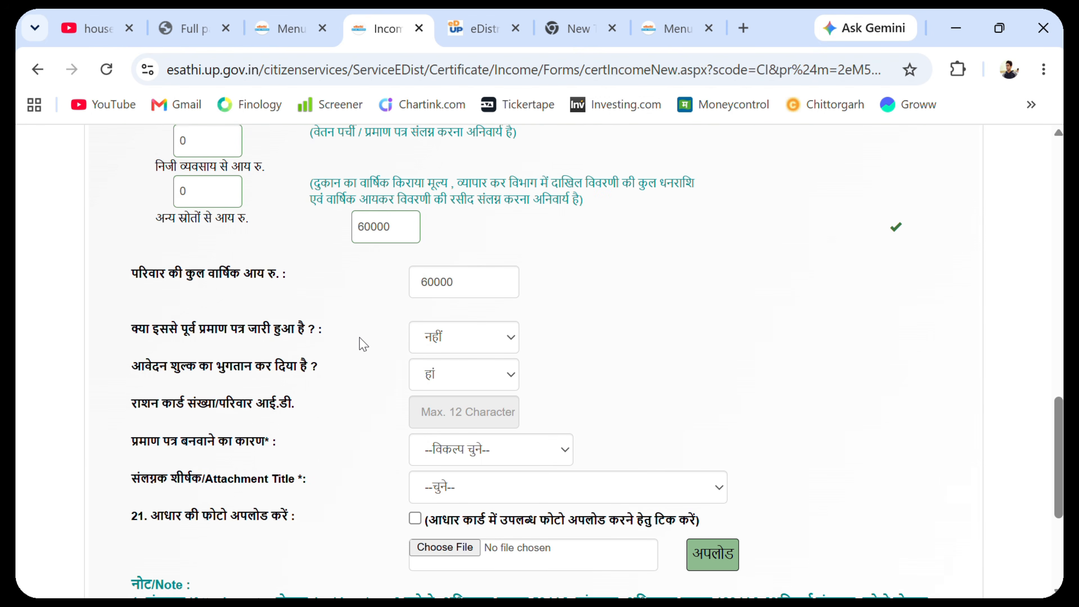
click(483, 348)
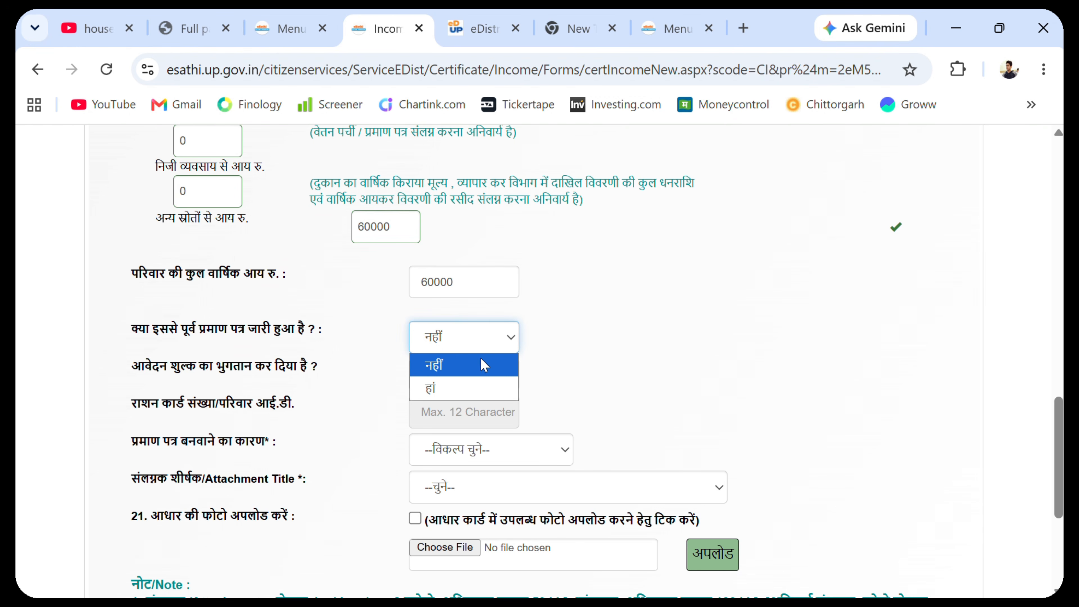
click(488, 394)
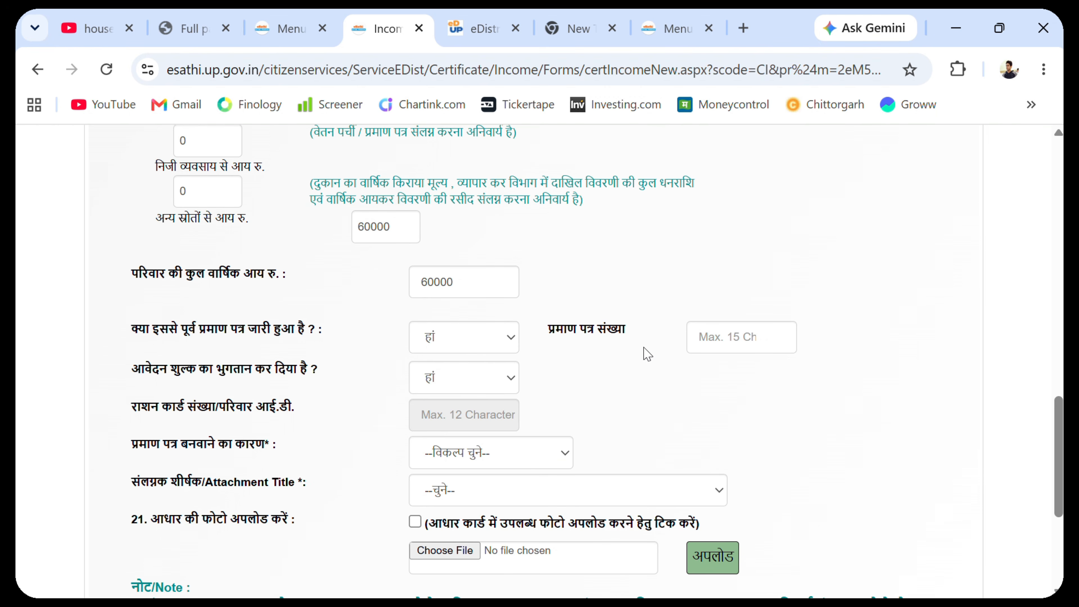
click(489, 349)
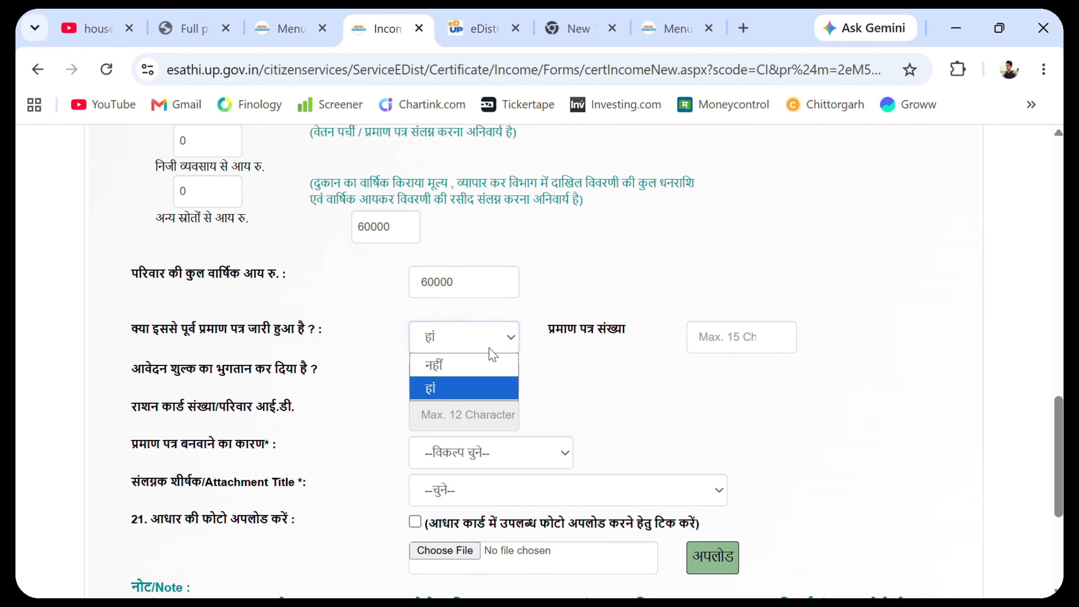
click(485, 369)
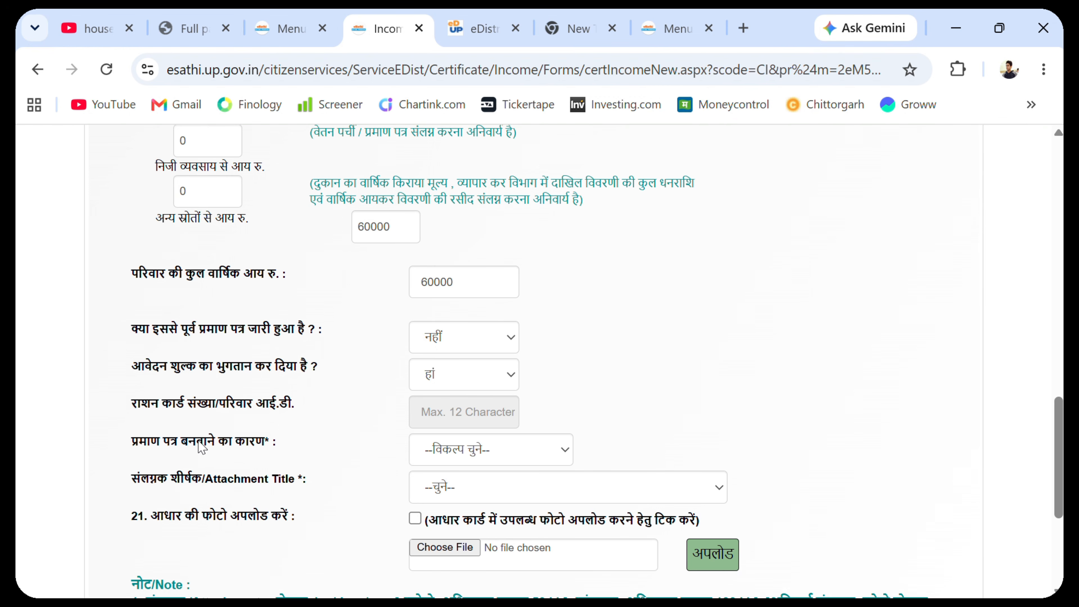
Set the reason for the certificate to छात्रवृत्ति हेतु and choose to upload the photo available on the Aadhaar card.
click(435, 460)
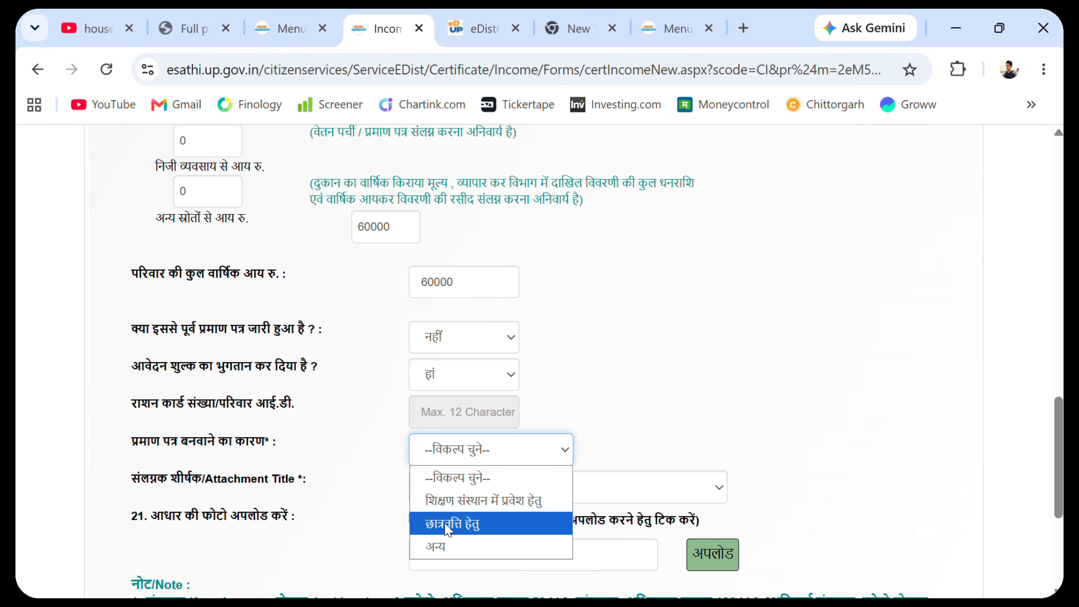
click(498, 528)
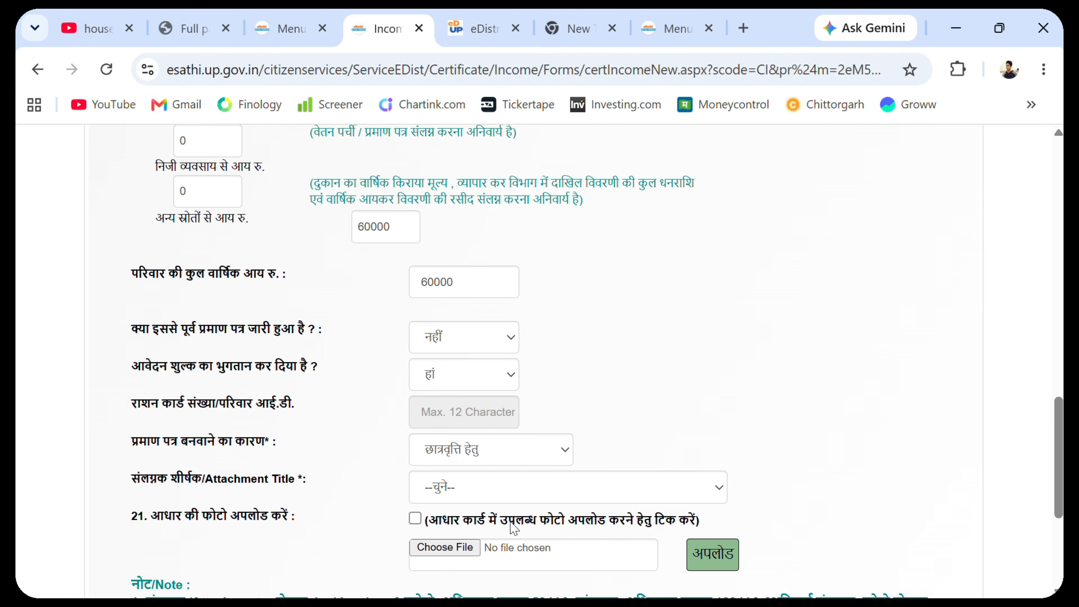
drag(1056, 464, 1058, 530)
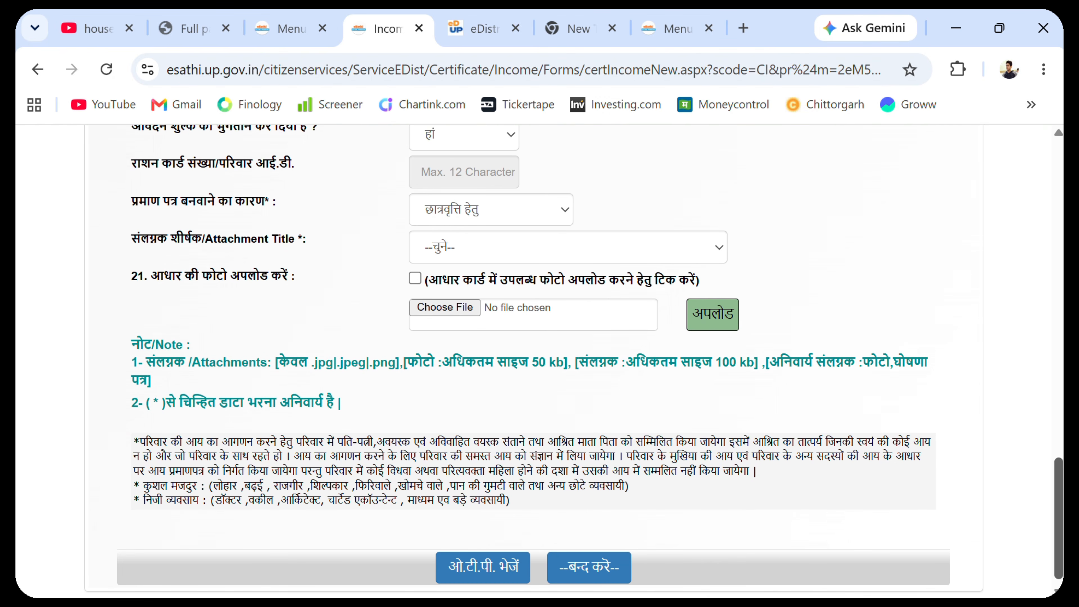
click(552, 257)
click(780, 242)
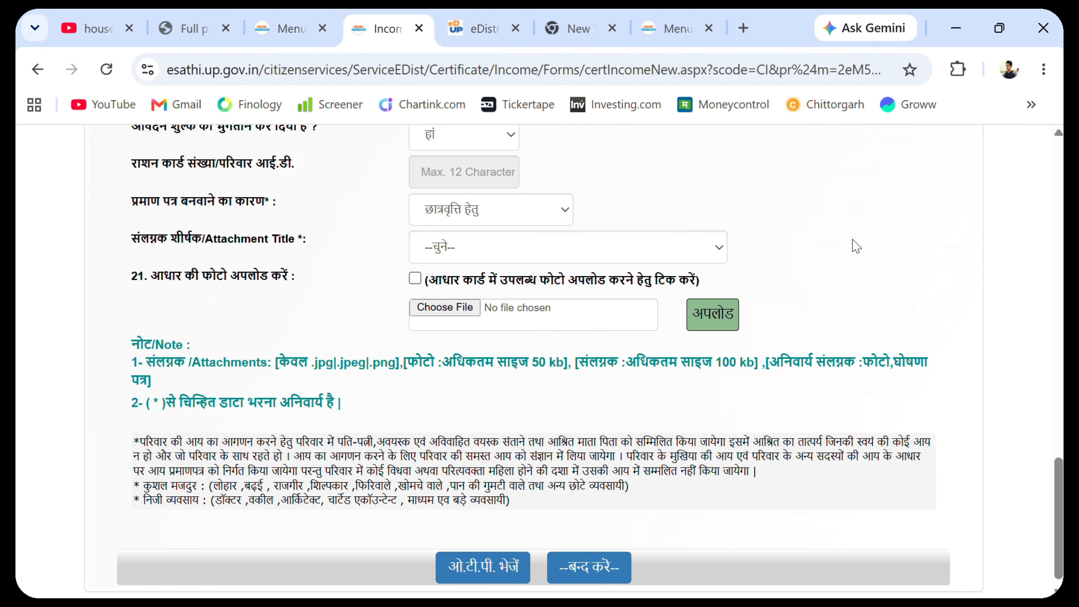
click(414, 279)
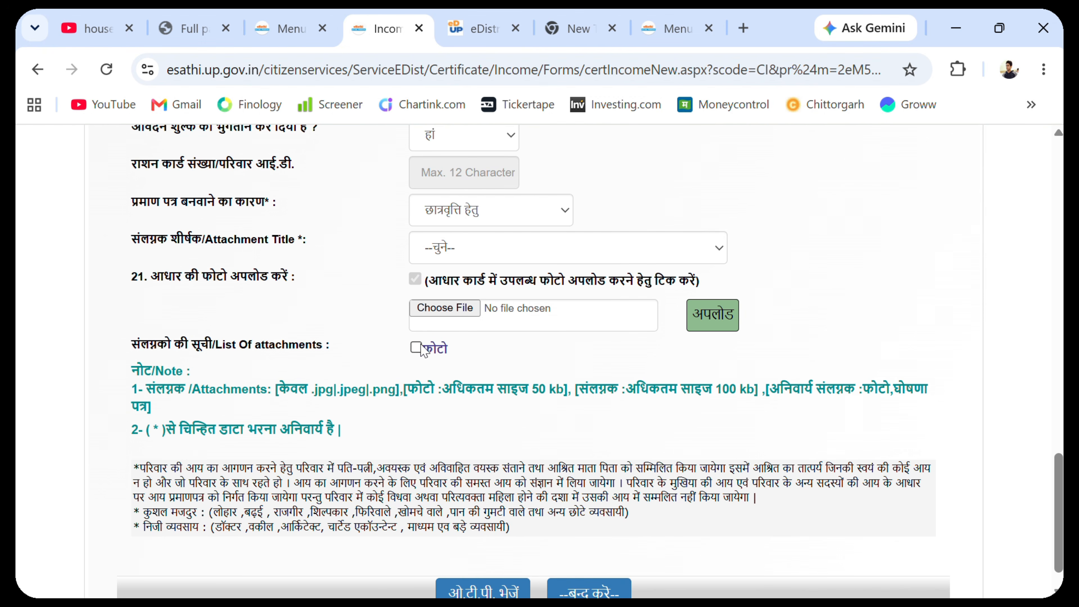
Set the attachment title to अन्य and enter aadhar as its custom title.
click(514, 249)
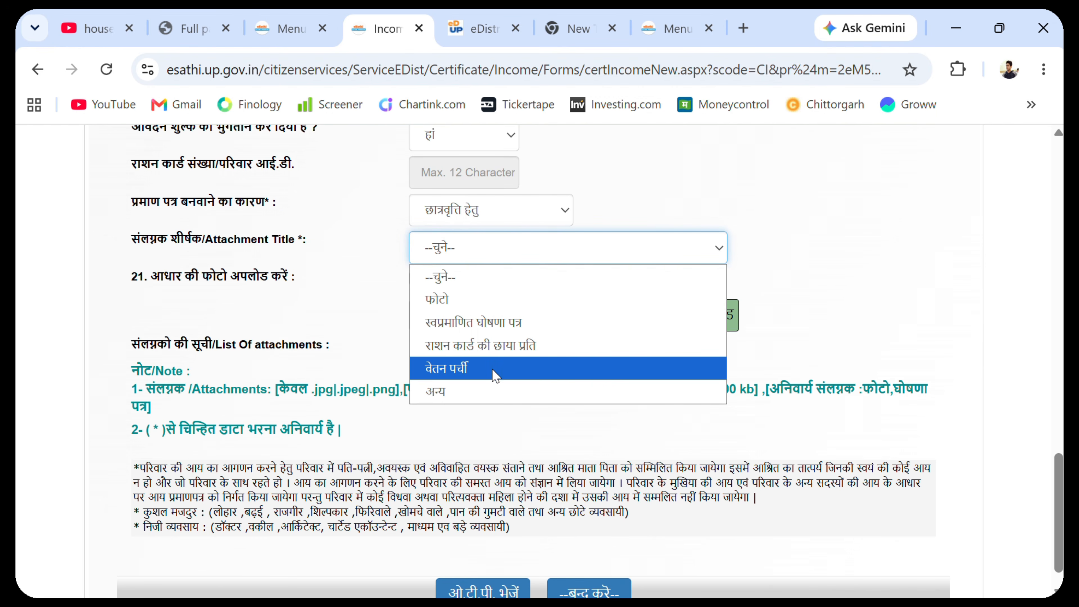
click(484, 391)
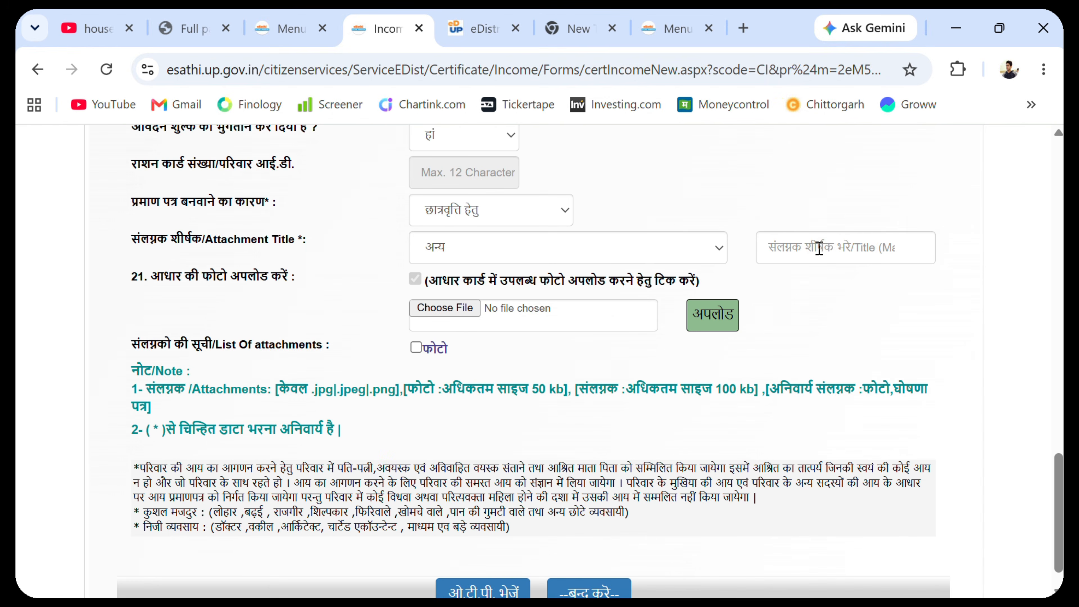
click(819, 250)
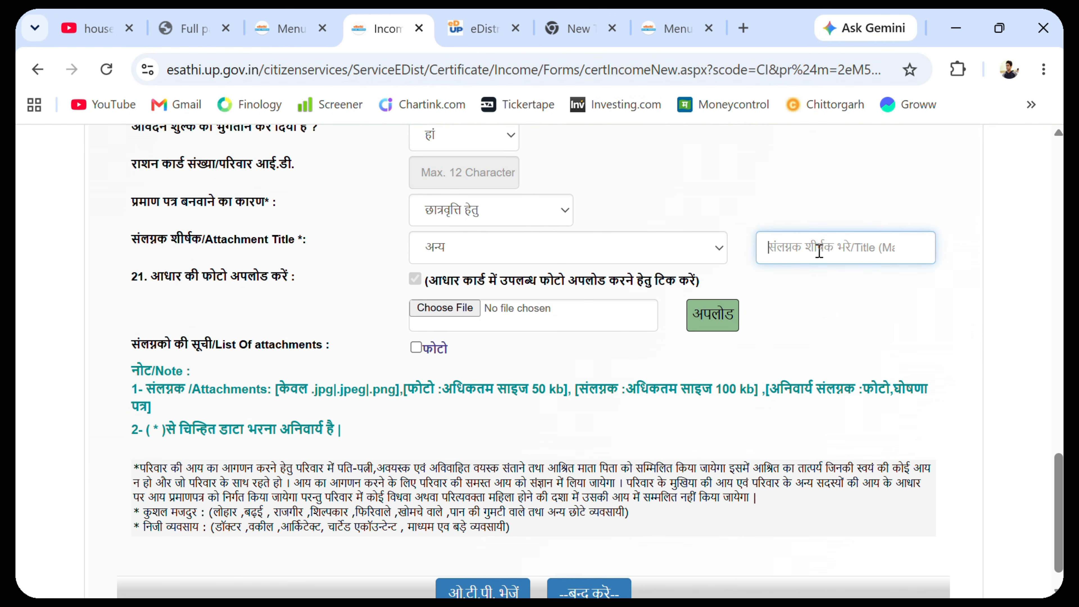
text(aaa)
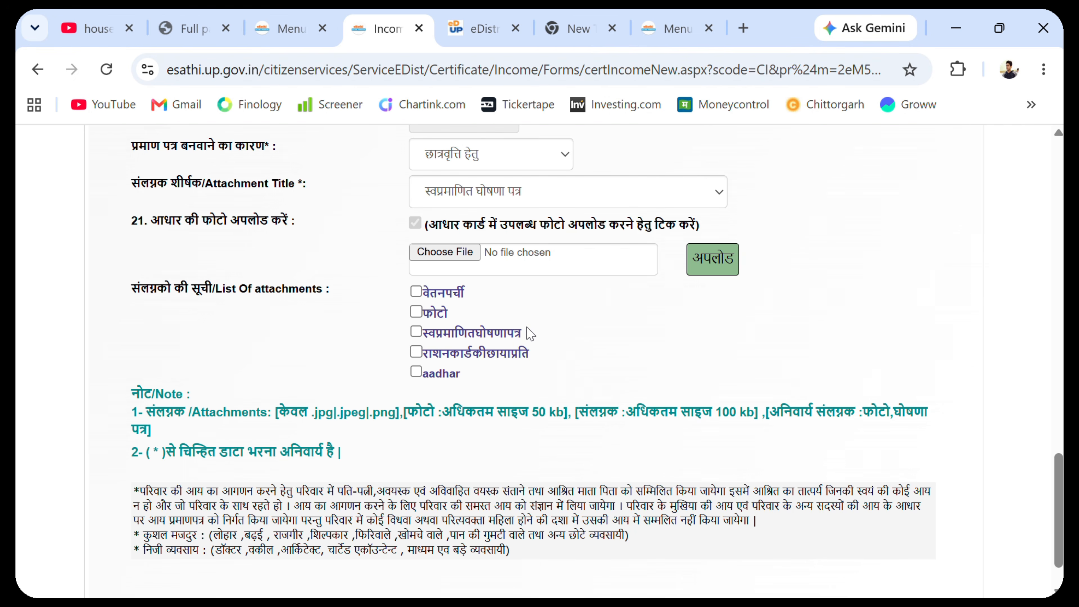
Review the blank self-declaration form (स्वप्रमाणित घोषणा-पत्र) PDF, and return to the attachments and notes of the income certificate application.
click(190, 25)
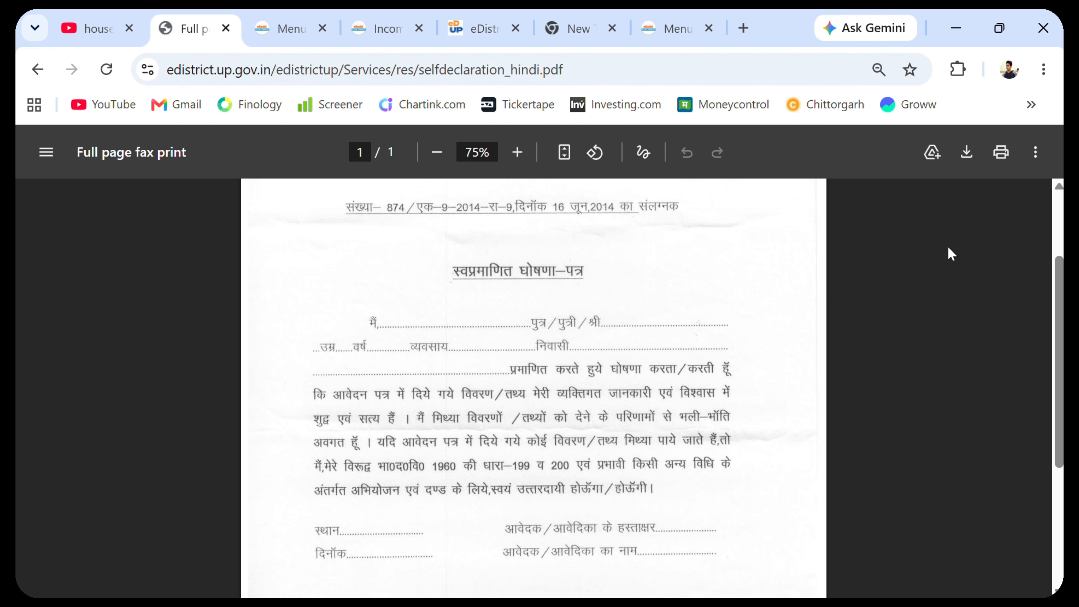
scroll(1059, 324, down, 2)
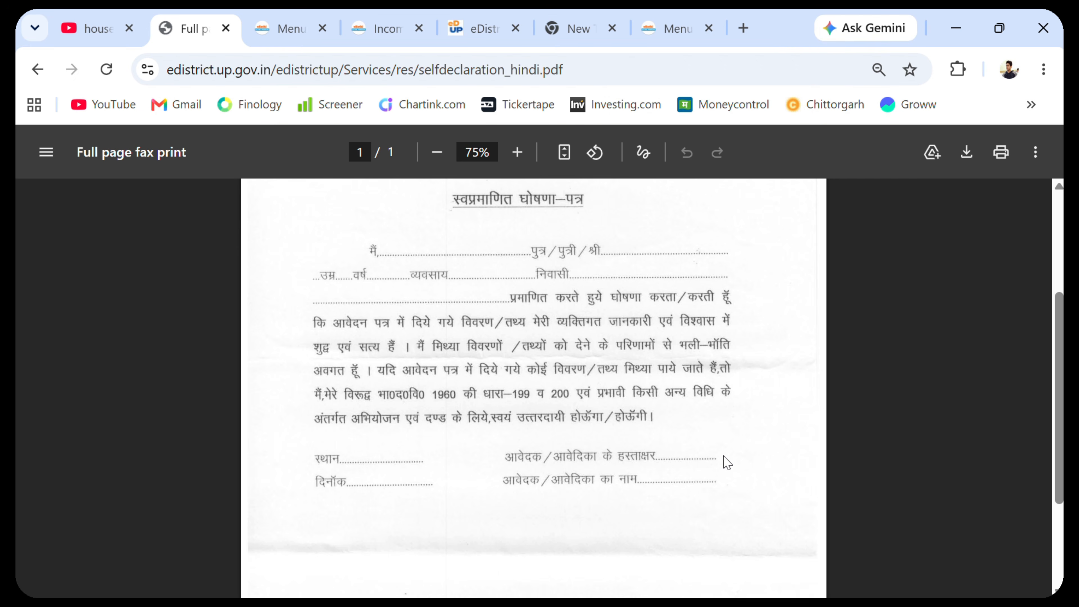
scroll(635, 409, down, 4)
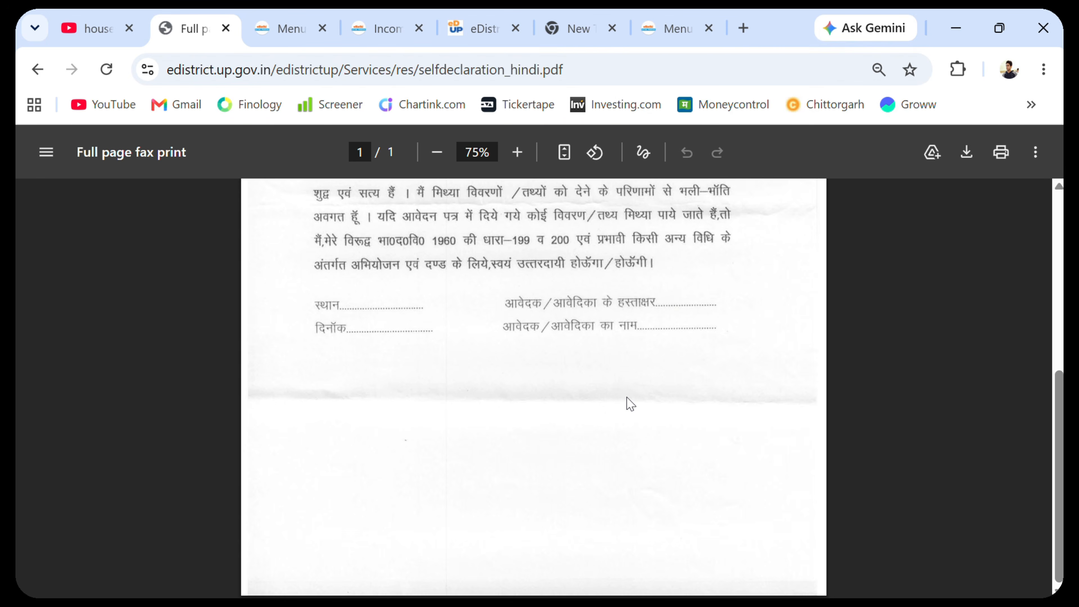
scroll(632, 410, up, 8)
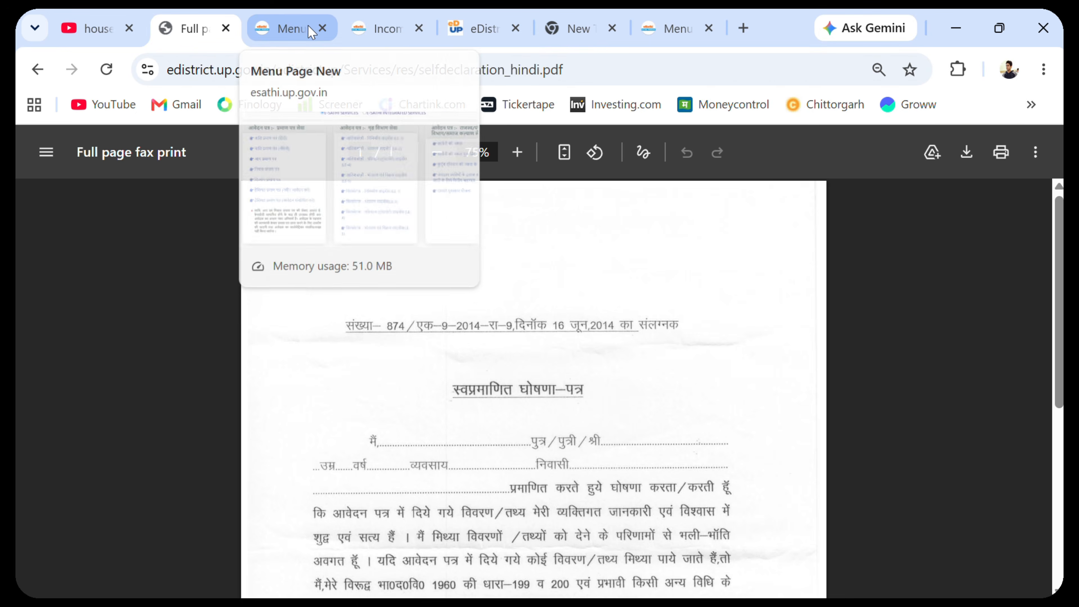
click(397, 31)
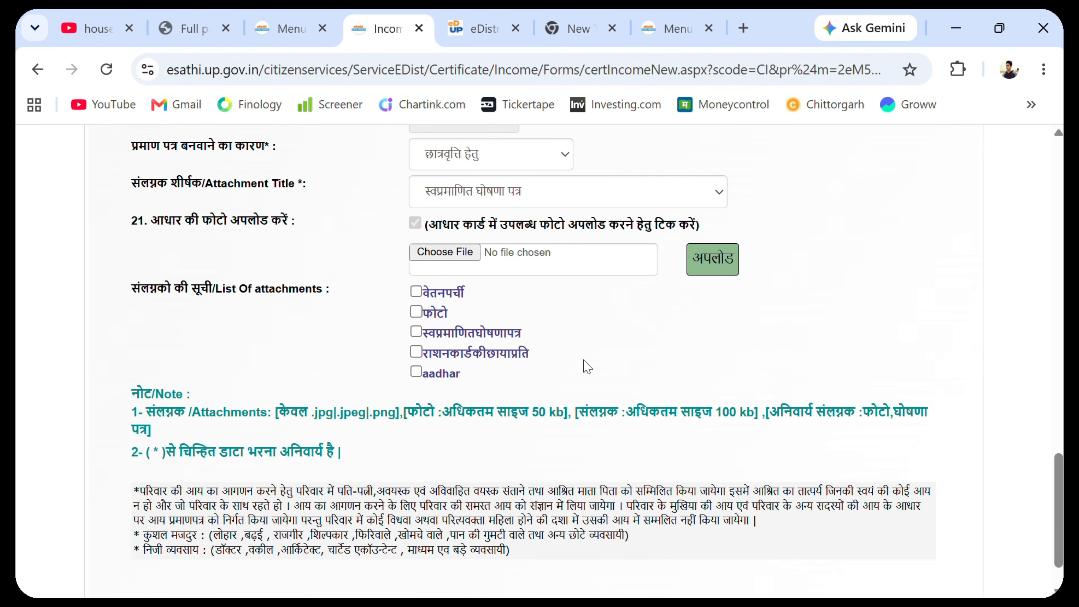
scroll(554, 355, down, 1)
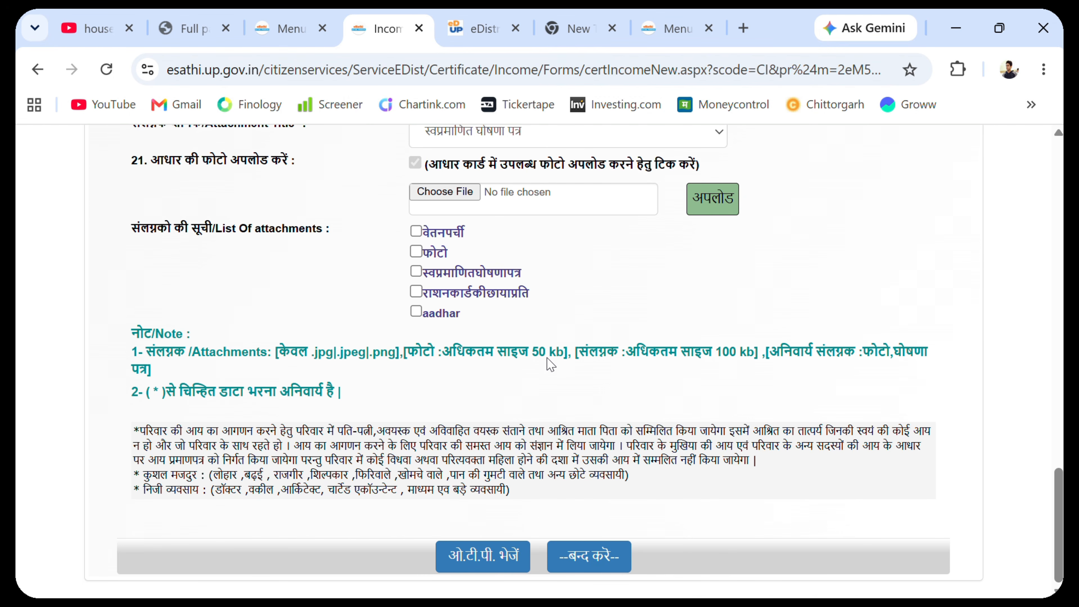
Request the OTP, enter the verification code, submit the income certificate application, and review the submitted application down to its attachment list.
click(475, 565)
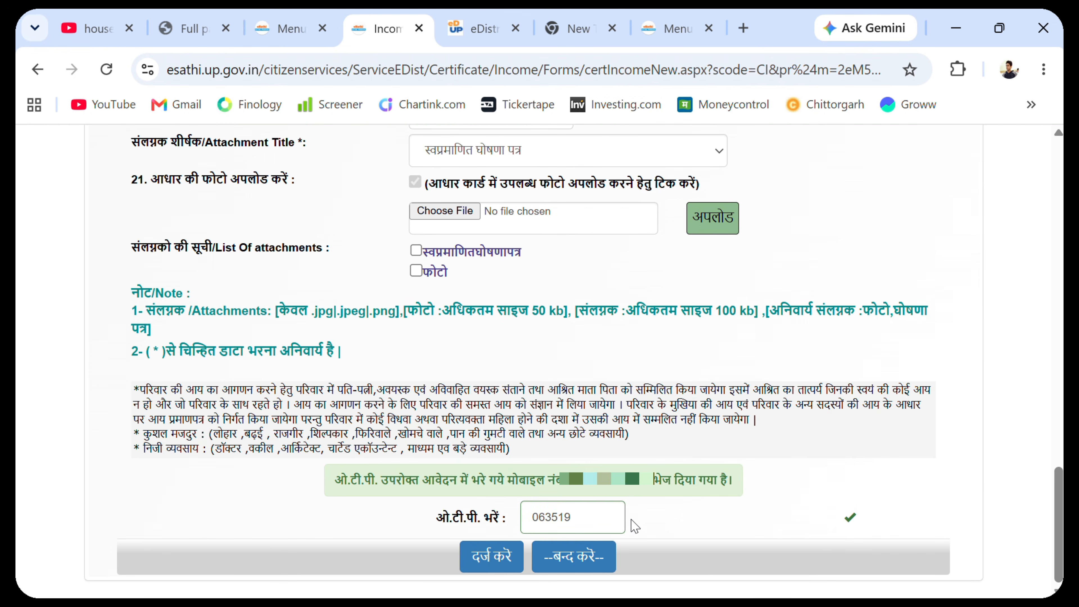
click(503, 561)
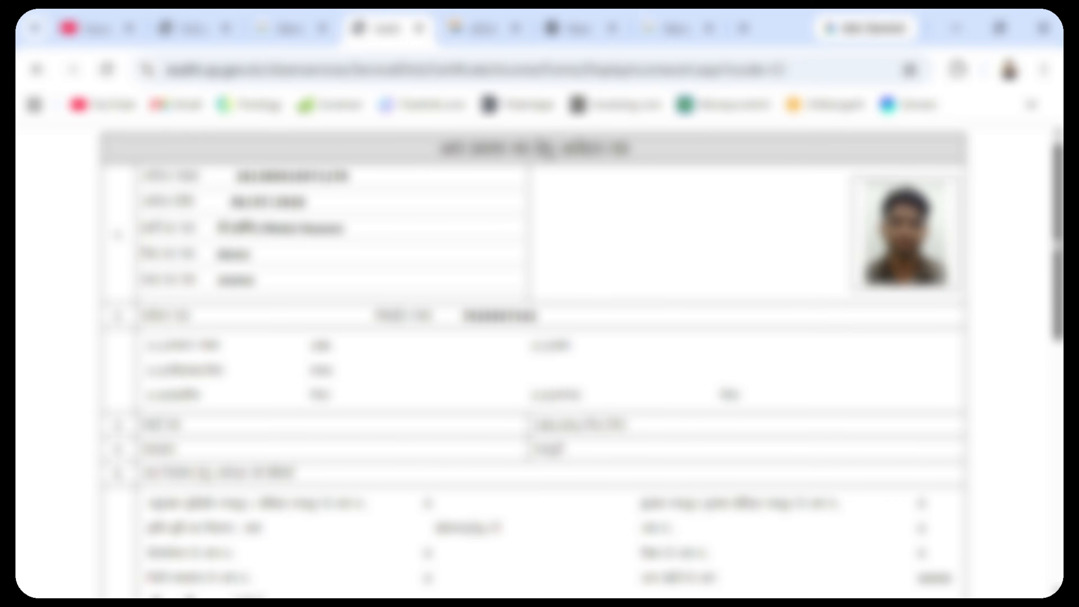
scroll(539, 361, down, 5)
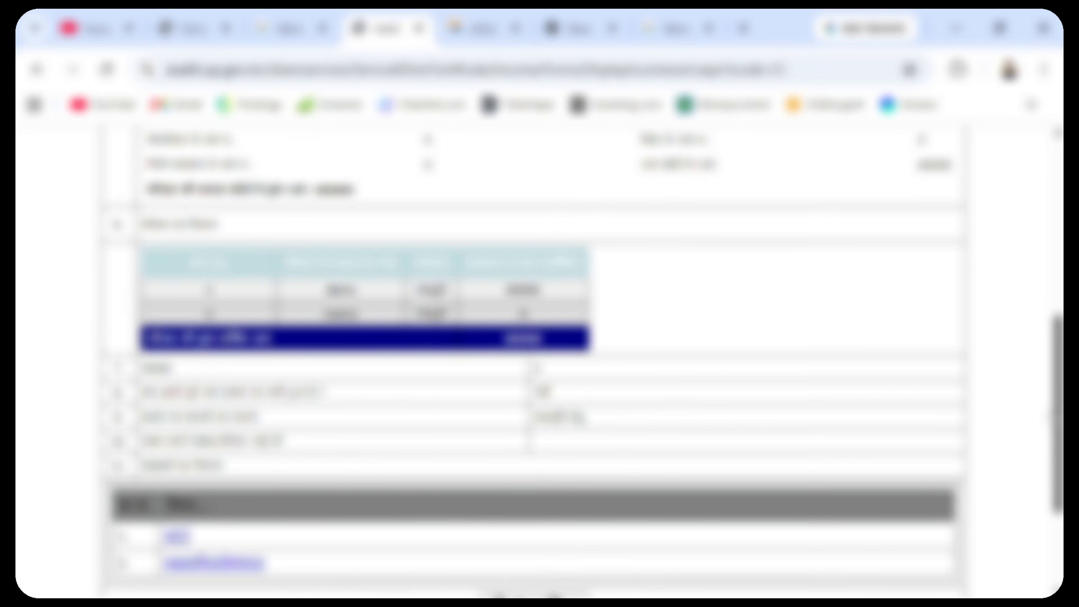
scroll(1020, 493, down, 4)
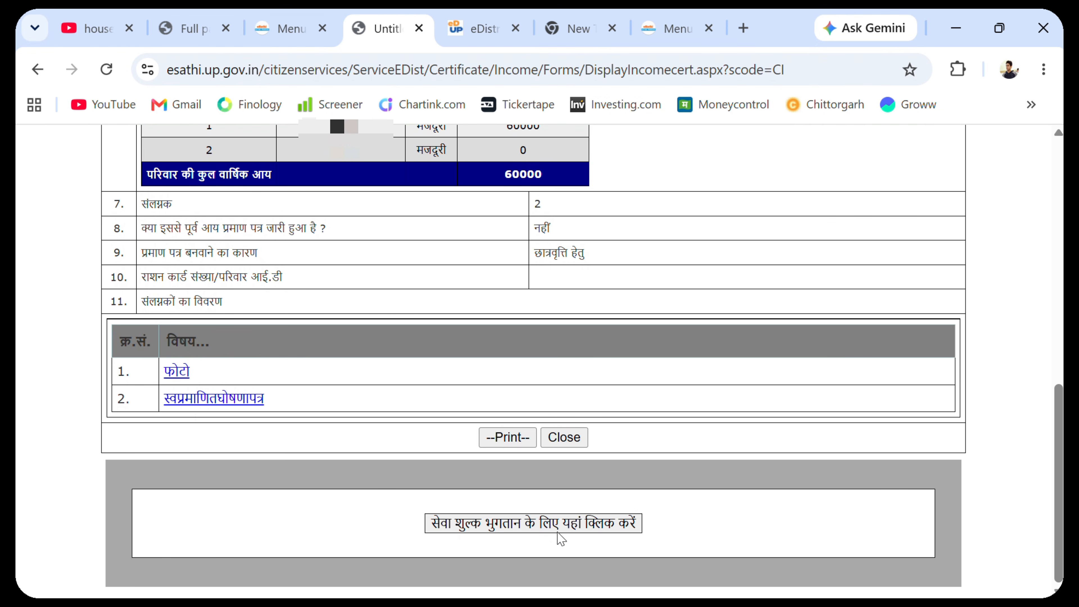
Start the service fee payment for the application, submit its application number, and confirm proceeding with the ₹15 payment.
click(570, 531)
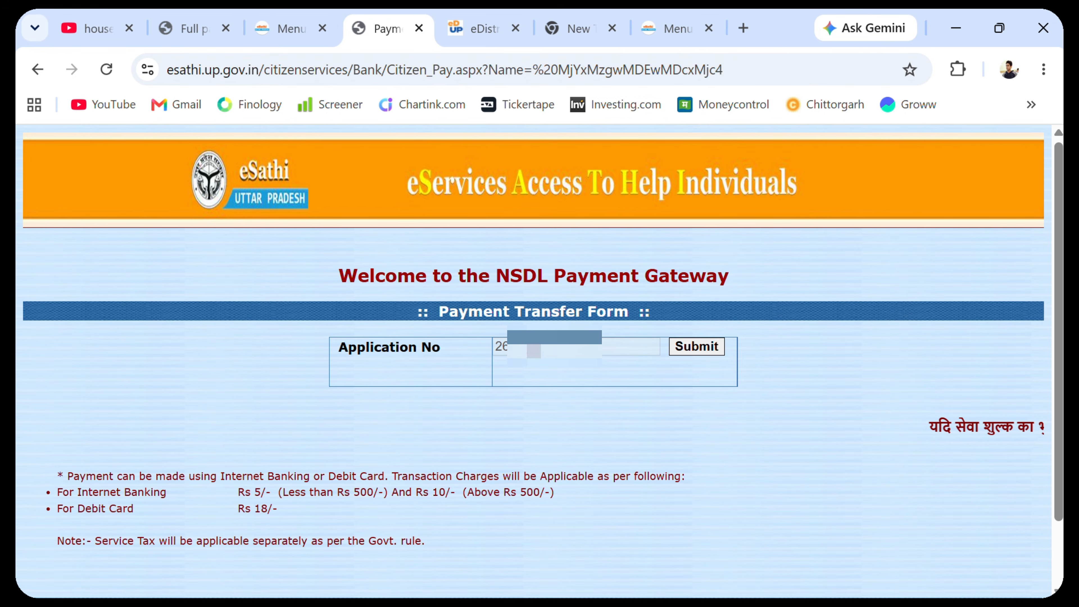
click(702, 354)
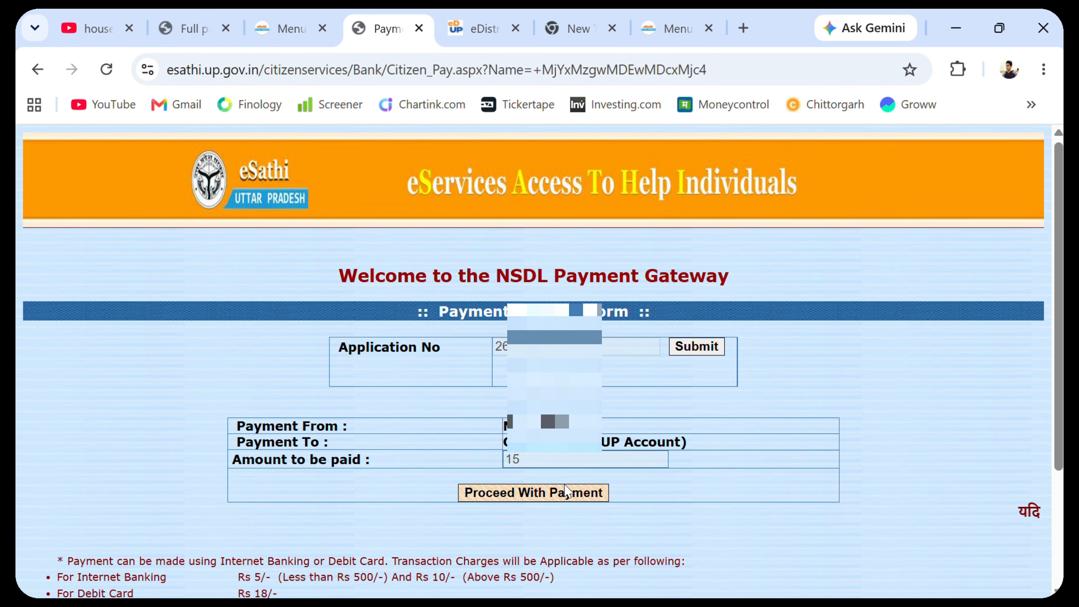
click(553, 495)
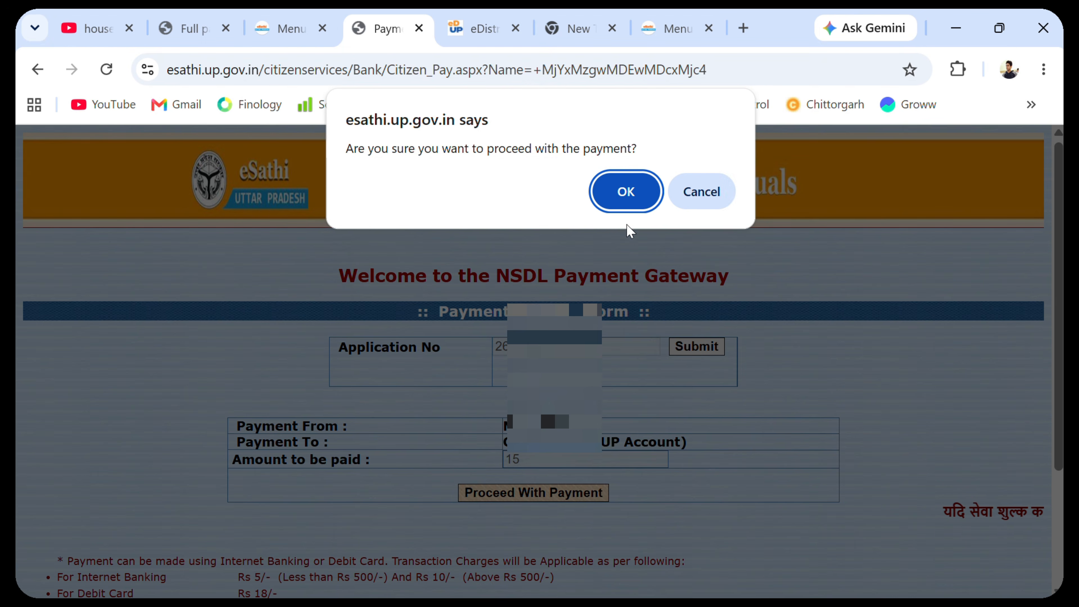
click(624, 191)
click(691, 204)
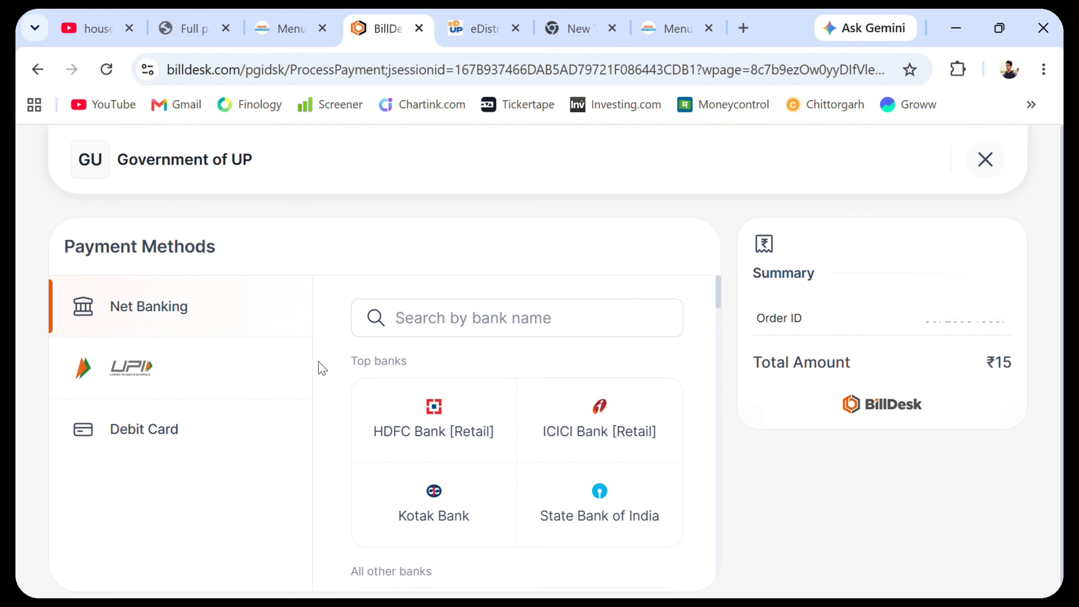
Choose UPI as the payment method and show the QR code for paying the service fee.
click(155, 374)
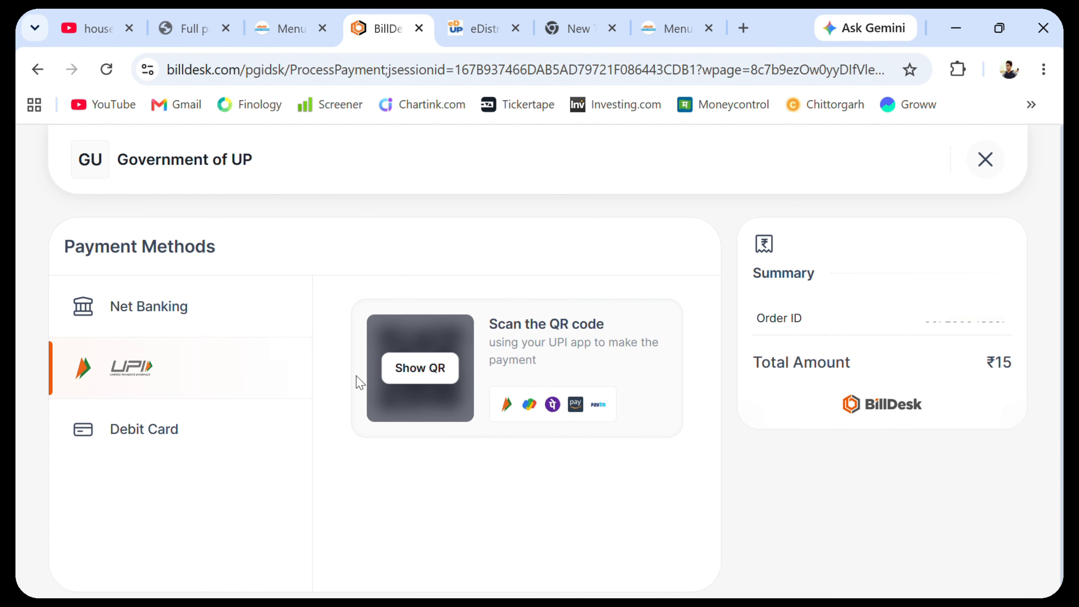
click(425, 378)
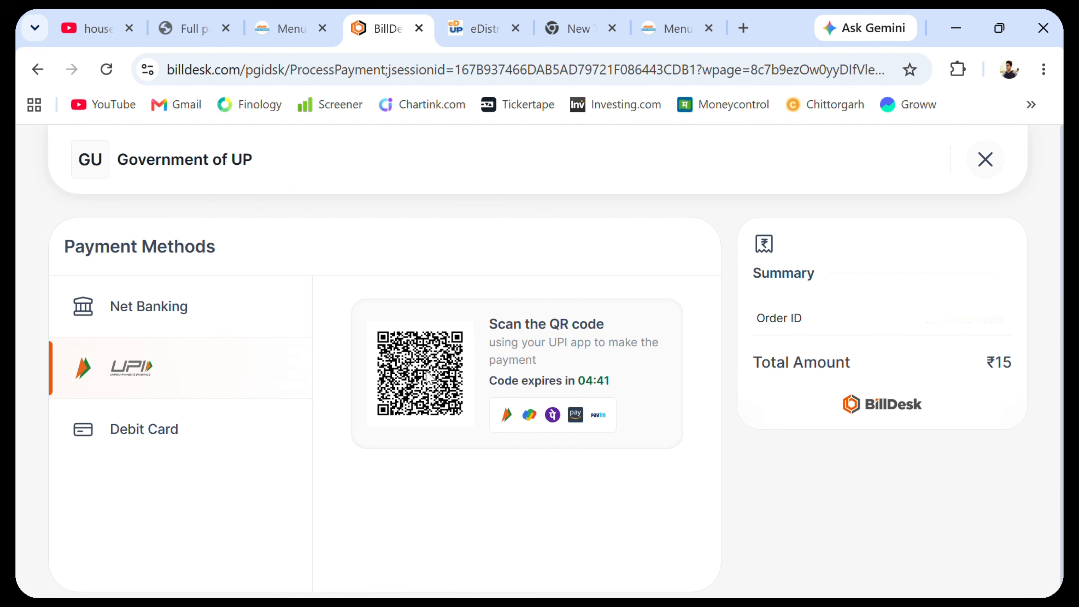
click(429, 378)
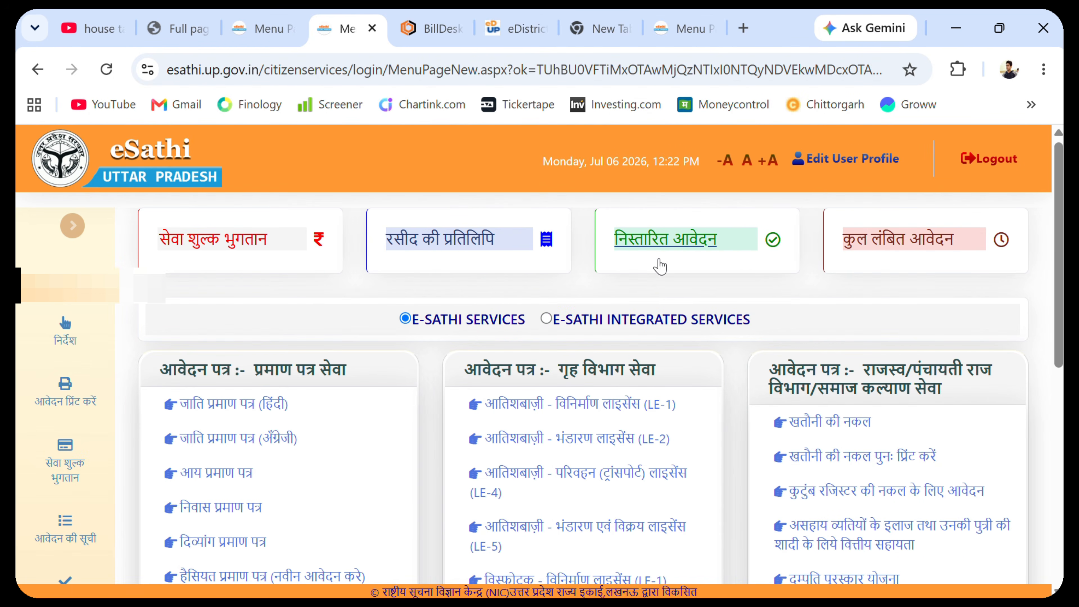
Check the income certificates among the disposed applications (निस्तारित आवेदन) and all pending applications (कुल लंबित आवेदन), returning to the home page after each.
click(673, 252)
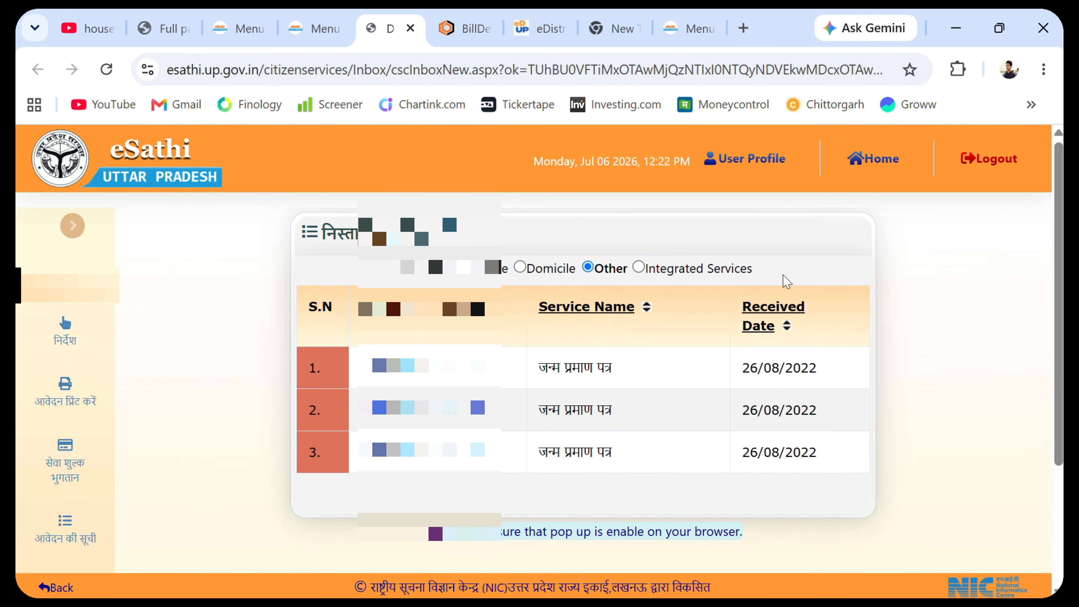
click(463, 267)
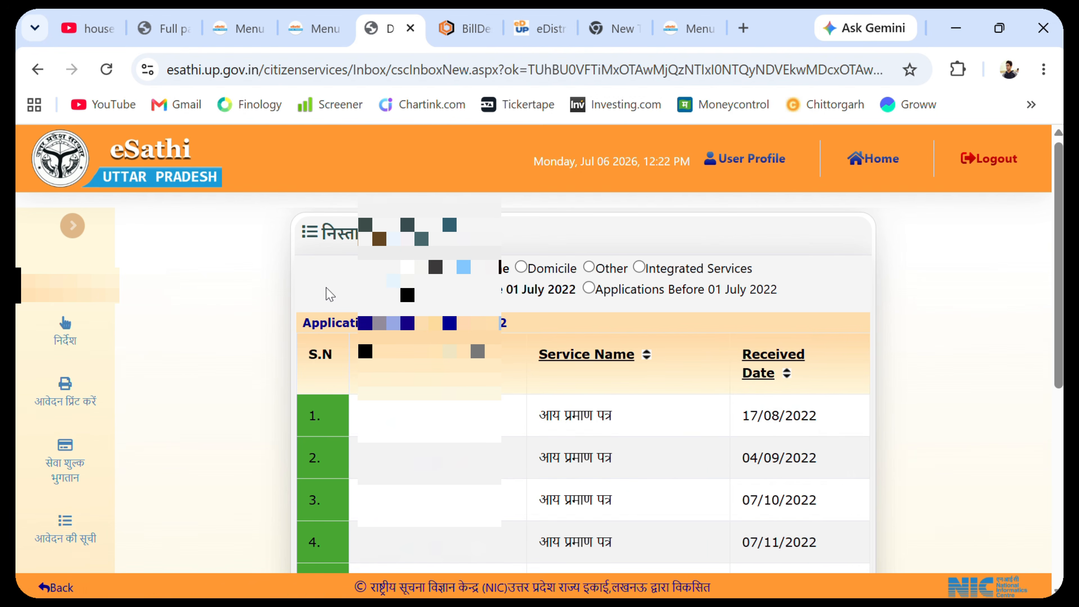
click(870, 160)
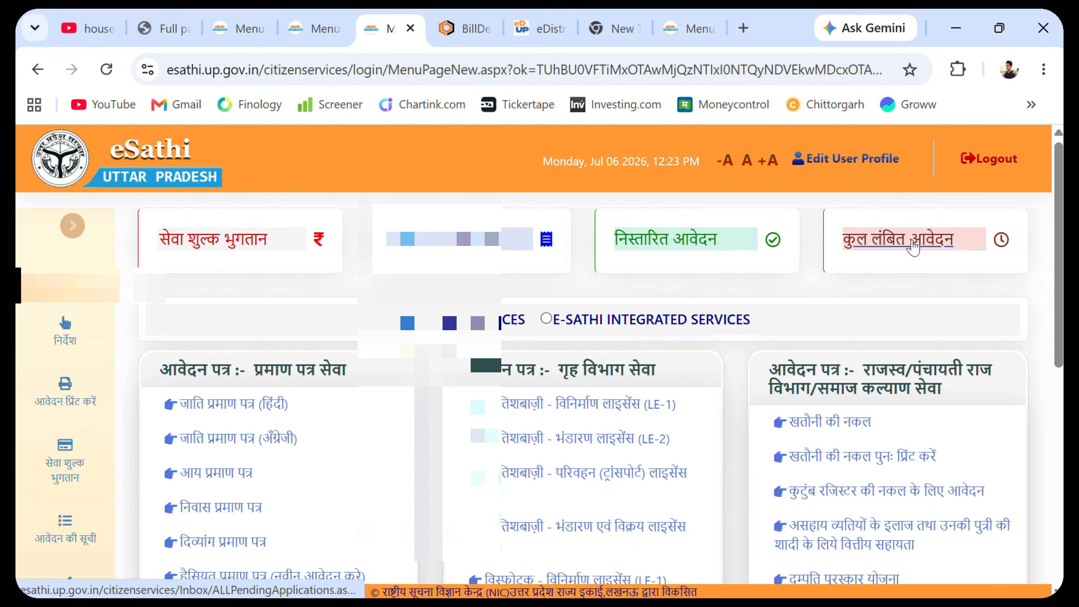
click(914, 244)
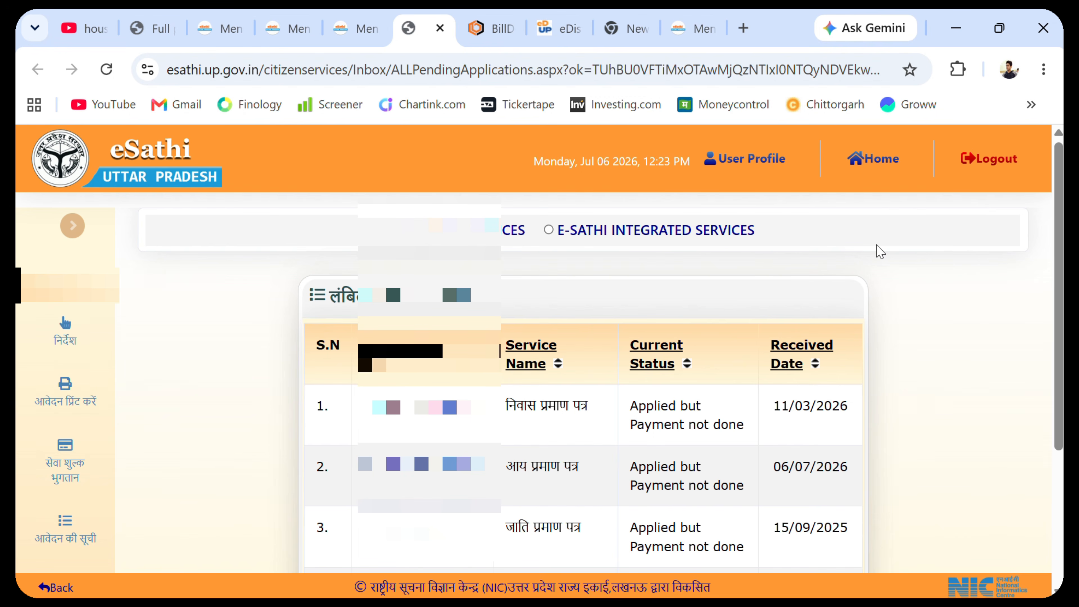
click(877, 161)
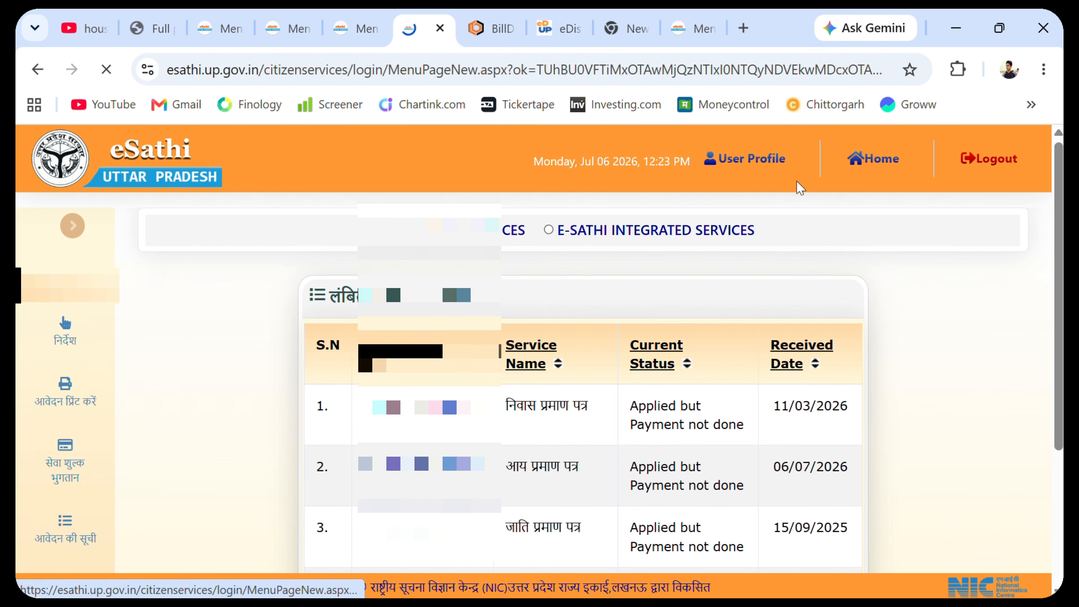
Open the income certificate received on 17/08/2022 from the disposed applications (निस्तारित आवेदन), review it, and start printing it.
click(673, 251)
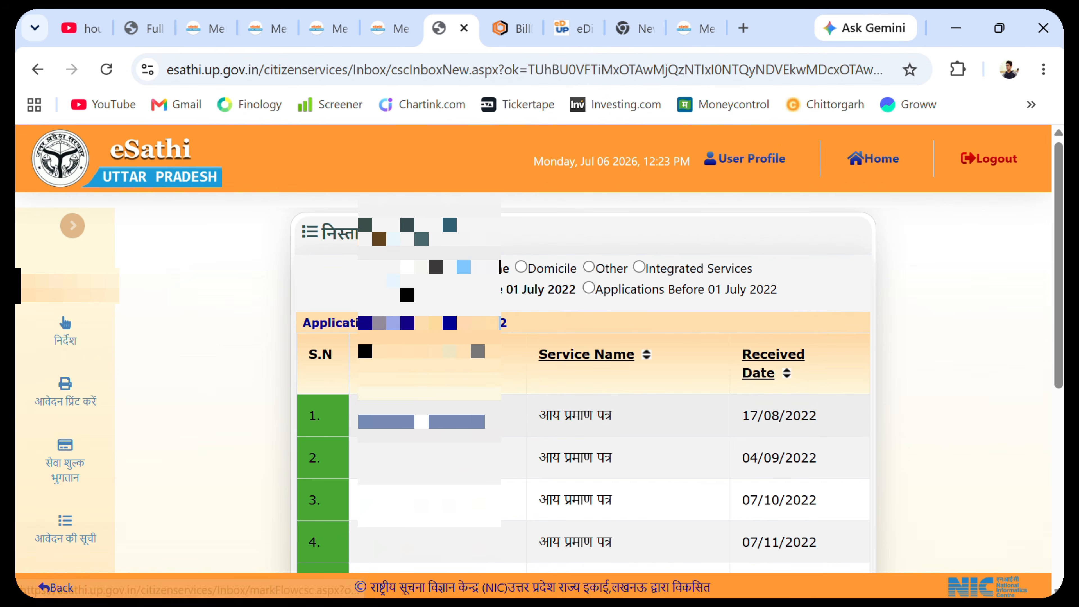
click(419, 418)
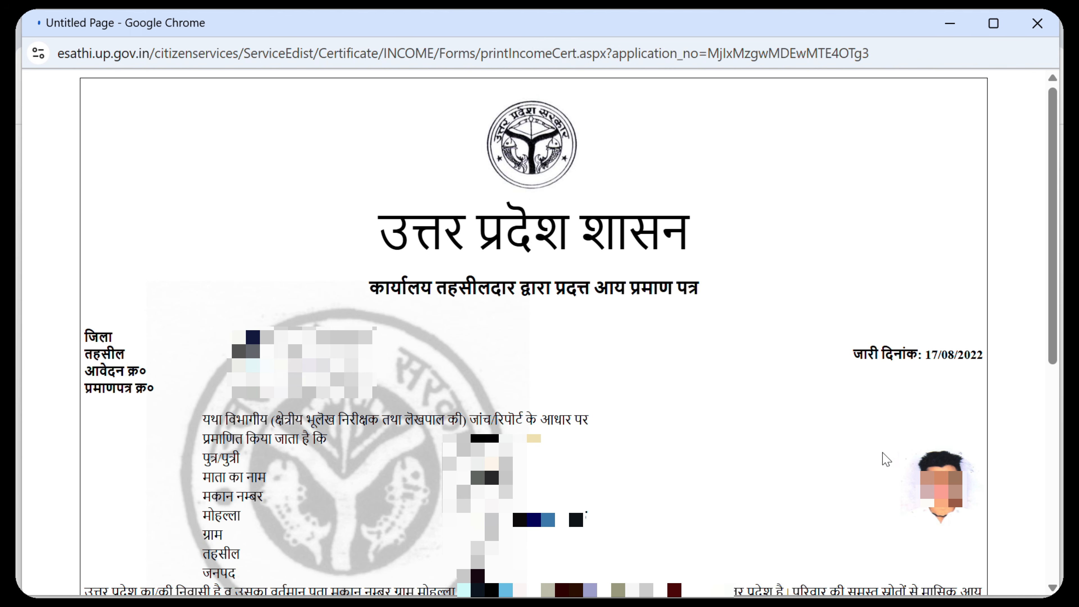
scroll(438, 353, down, 5)
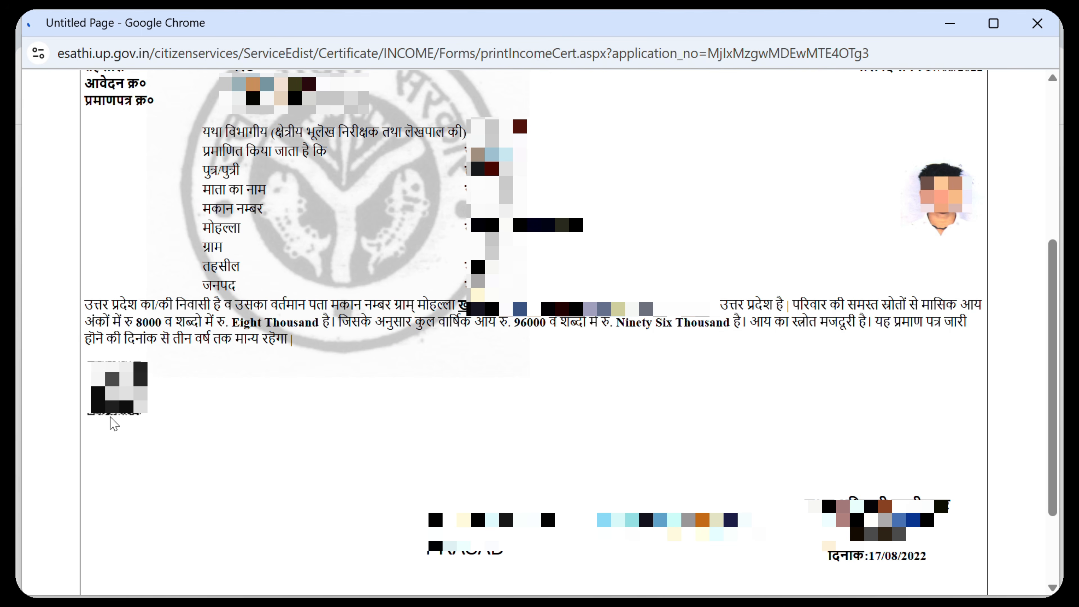
scroll(126, 374, down, 3)
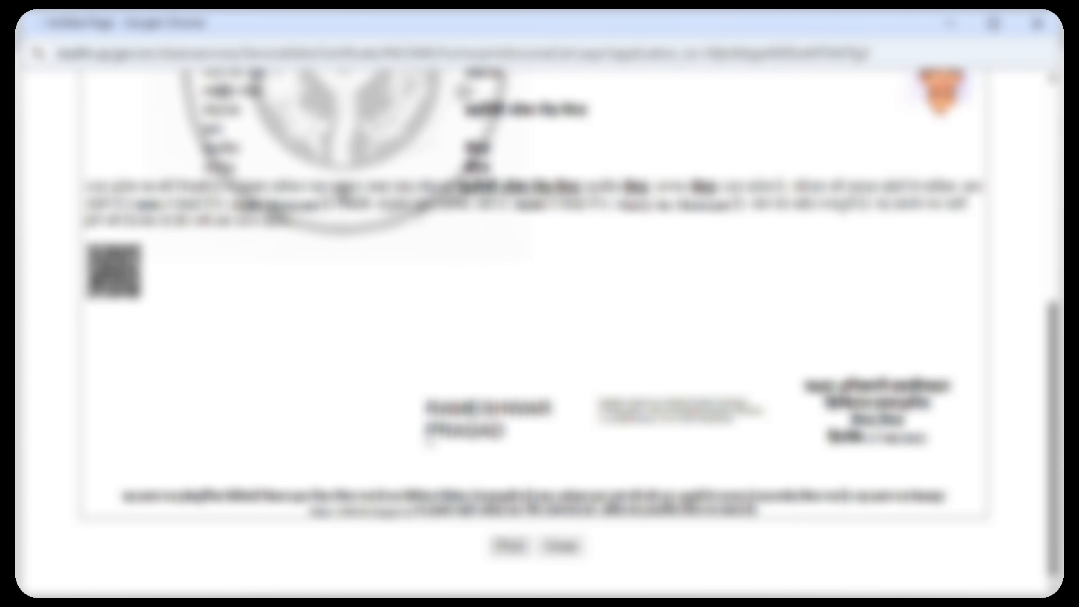
click(513, 551)
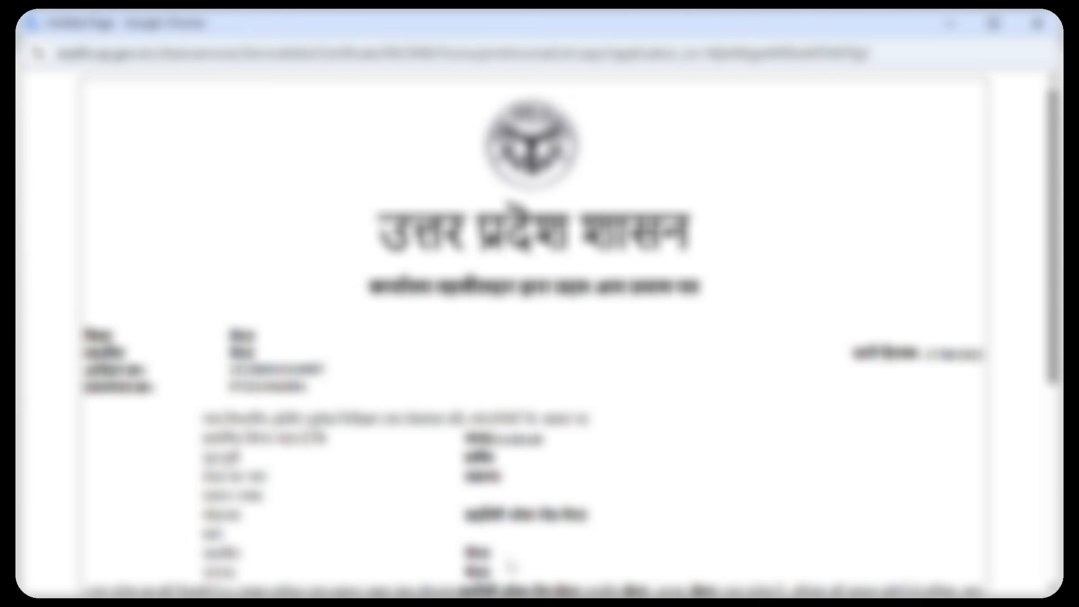
click(509, 551)
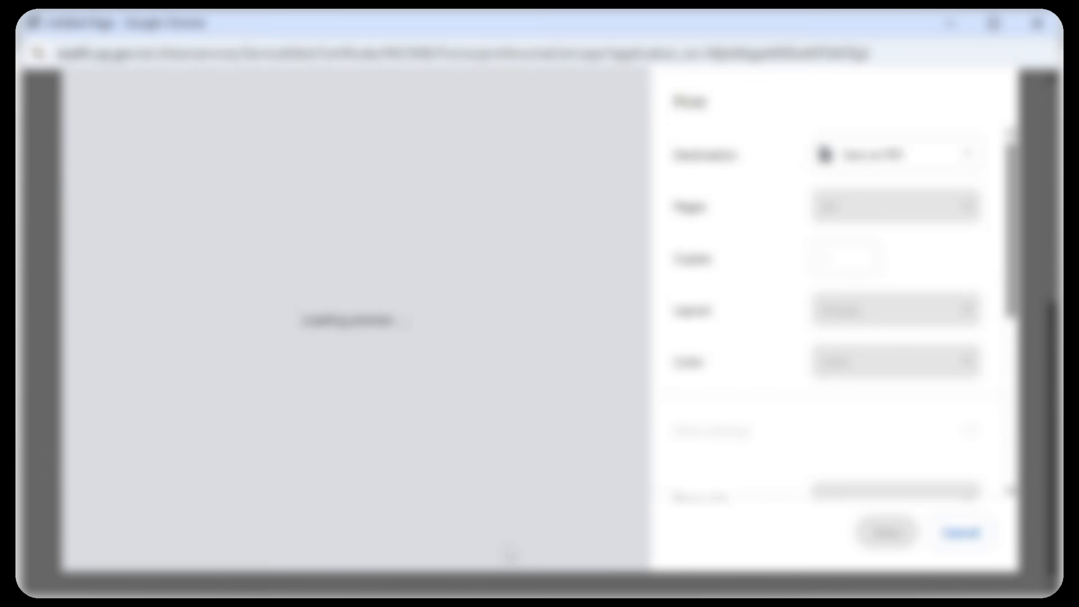